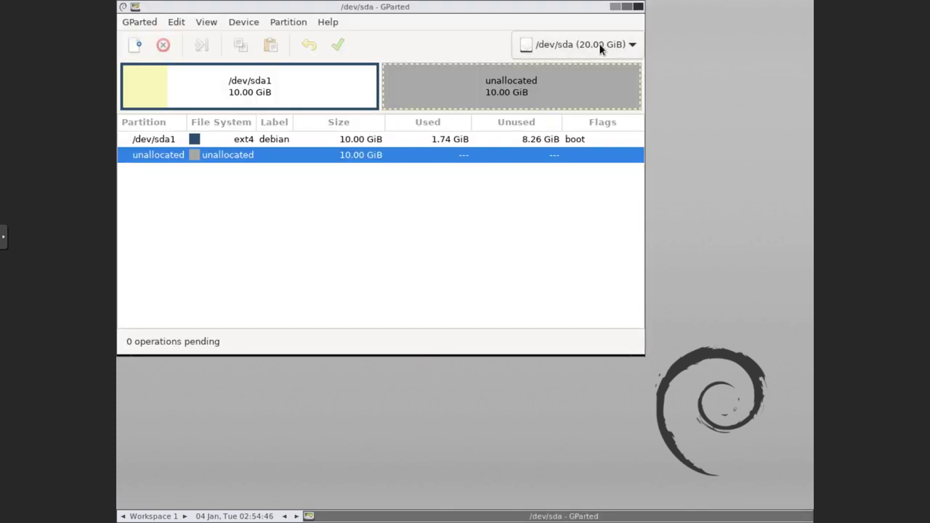
Maximize the GParted window showing the 20 GiB /dev/sda disk.
{"action": "left_click", "coordinate": [628, 8]}
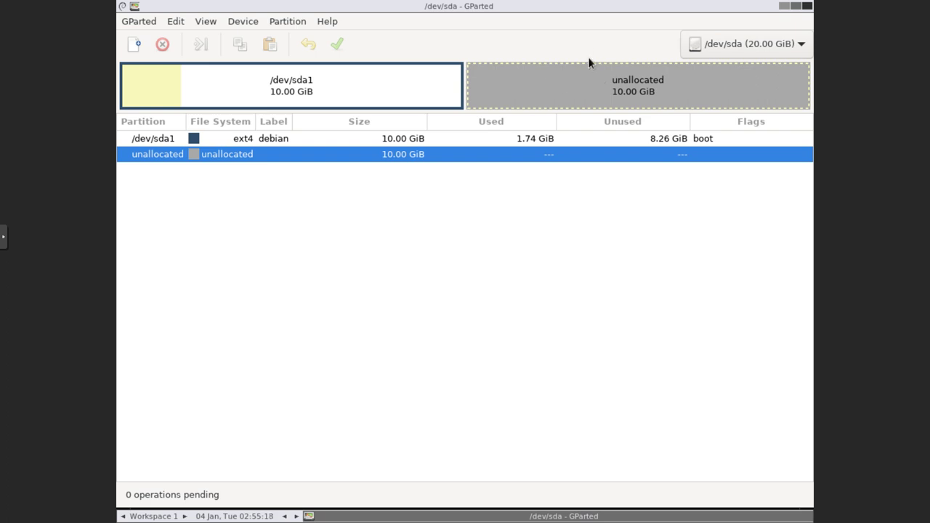
Open the device selector to list the available disks.
{"action": "left_click", "coordinate": [735, 51]}
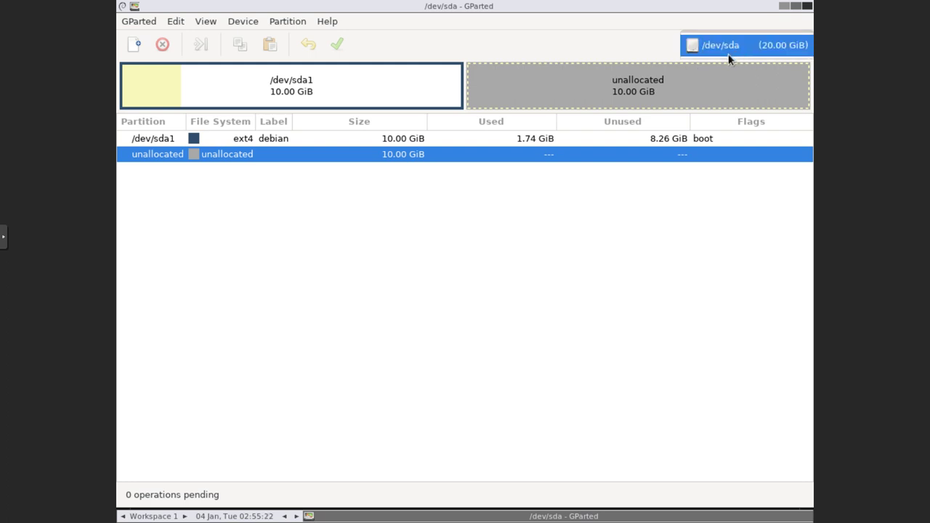
Keep /dev/sda (20.00 GiB) chosen in the device dropdown.
{"action": "left_click", "coordinate": [735, 50]}
{"action": "left_click", "coordinate": [741, 48]}
{"action": "left_click", "coordinate": [782, 52]}
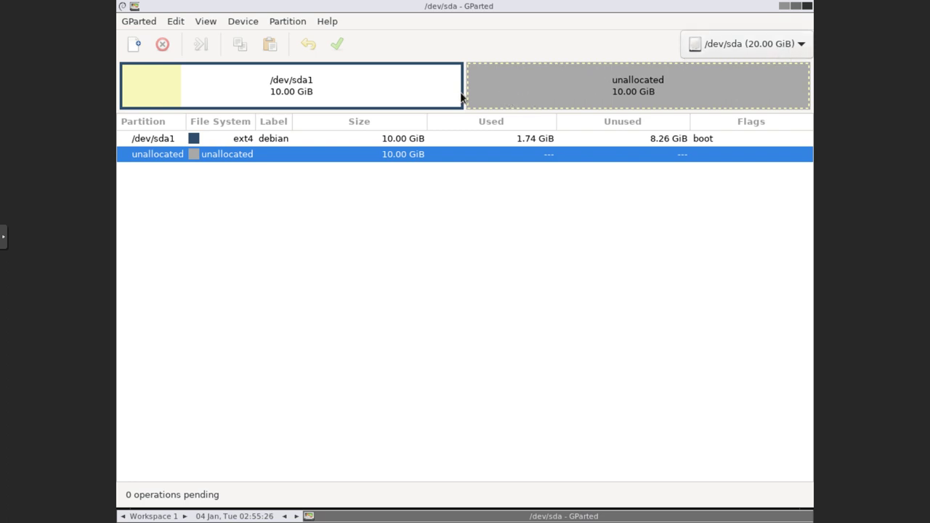
Select the /dev/sda1 partition and open the Partition menu.
{"action": "left_click", "coordinate": [234, 82]}
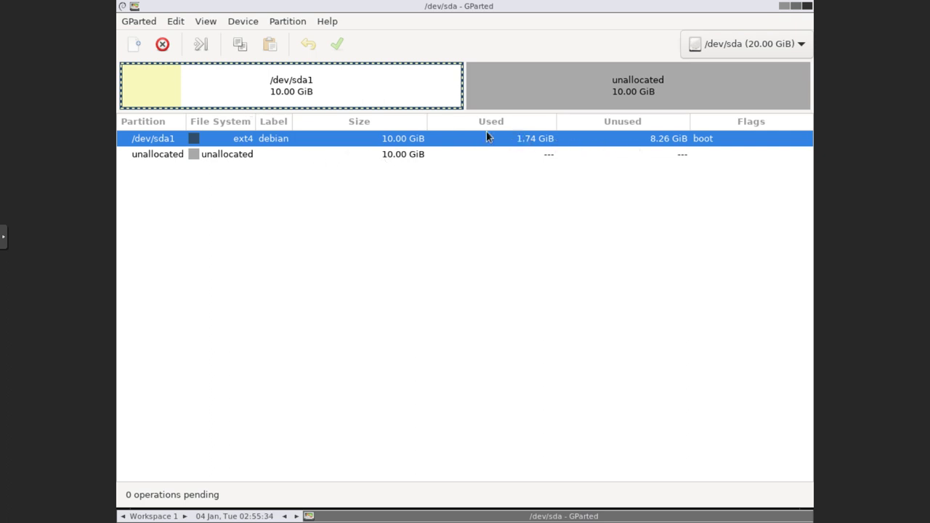
{"action": "left_click", "coordinate": [234, 155]}
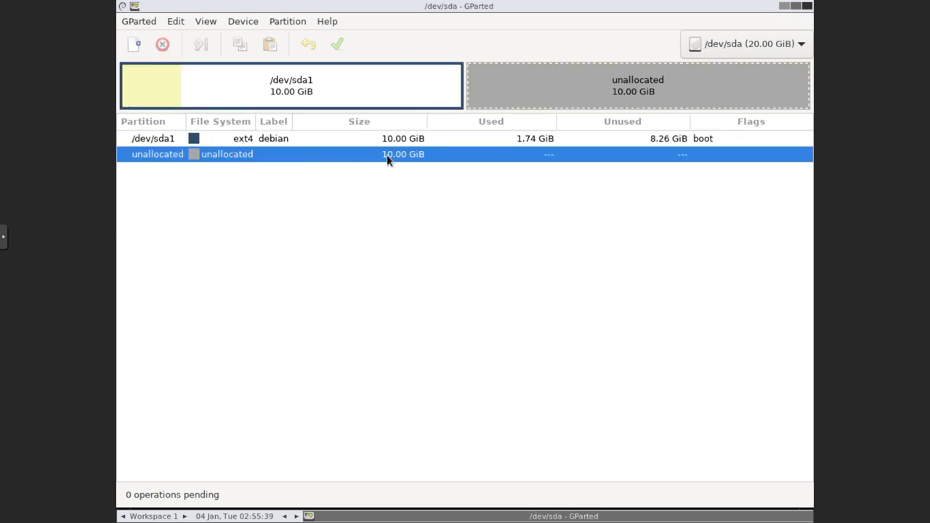
{"action": "left_click", "coordinate": [427, 88]}
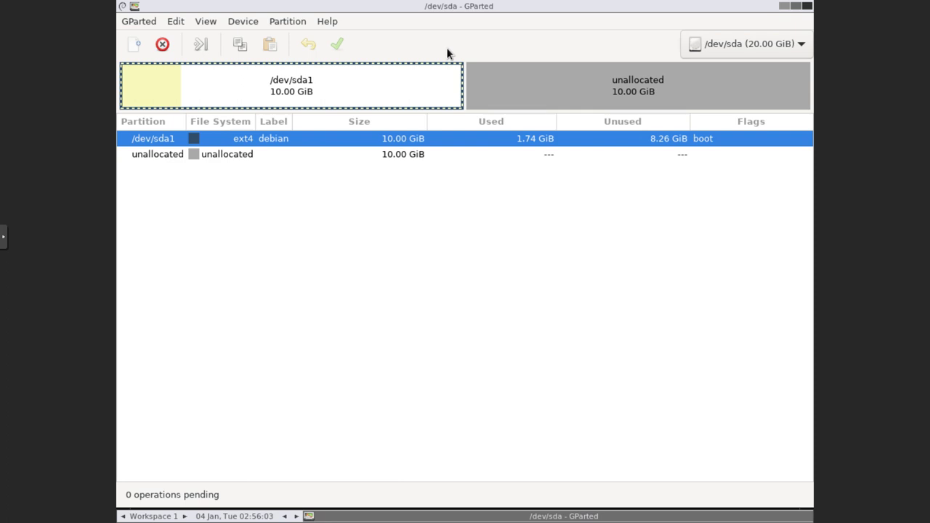
{"action": "left_click", "coordinate": [277, 22]}
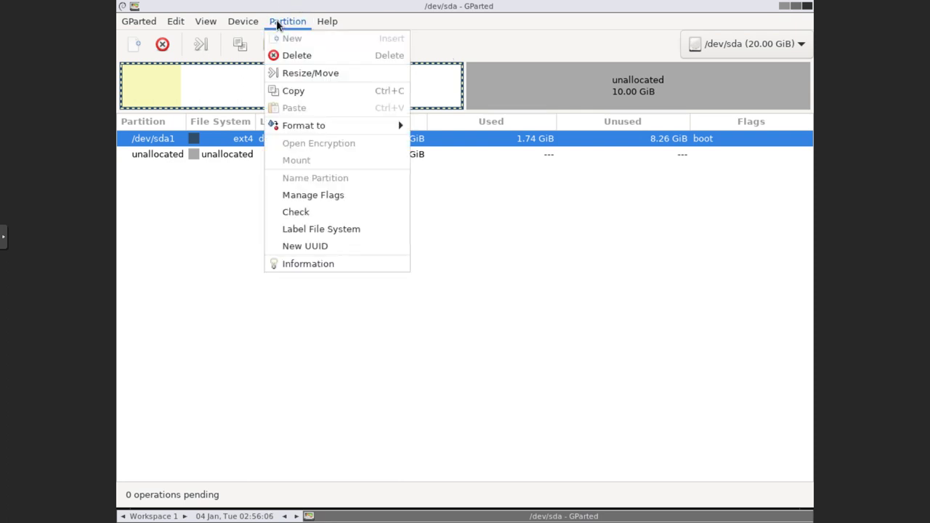
Refresh Devices to rescan, keeping /dev/sda as the chosen disk.
{"action": "mouse_move", "coordinate": [155, 23]}
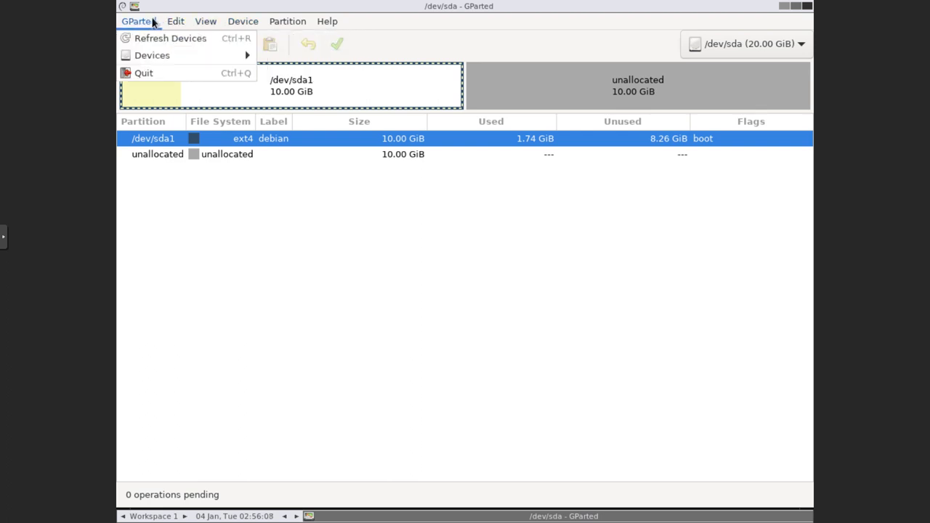
{"action": "mouse_move", "coordinate": [167, 55]}
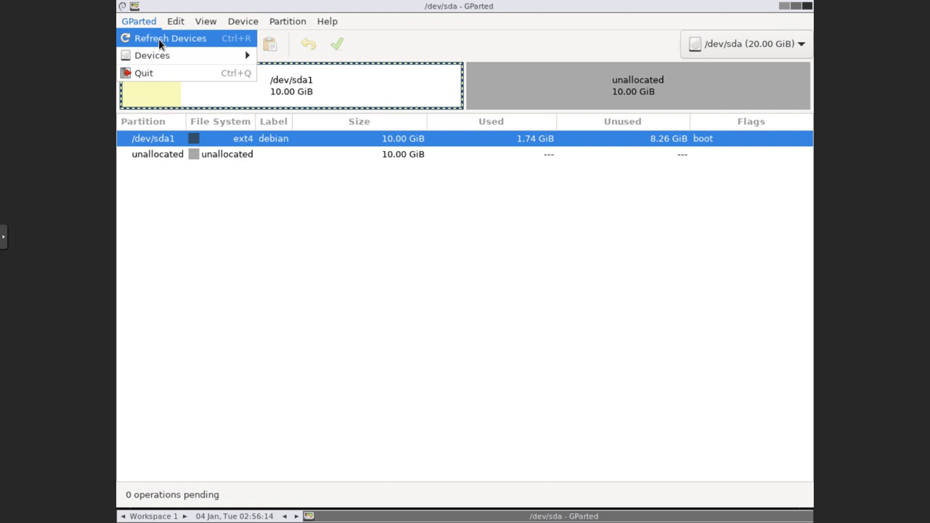
{"action": "left_click", "coordinate": [160, 40]}
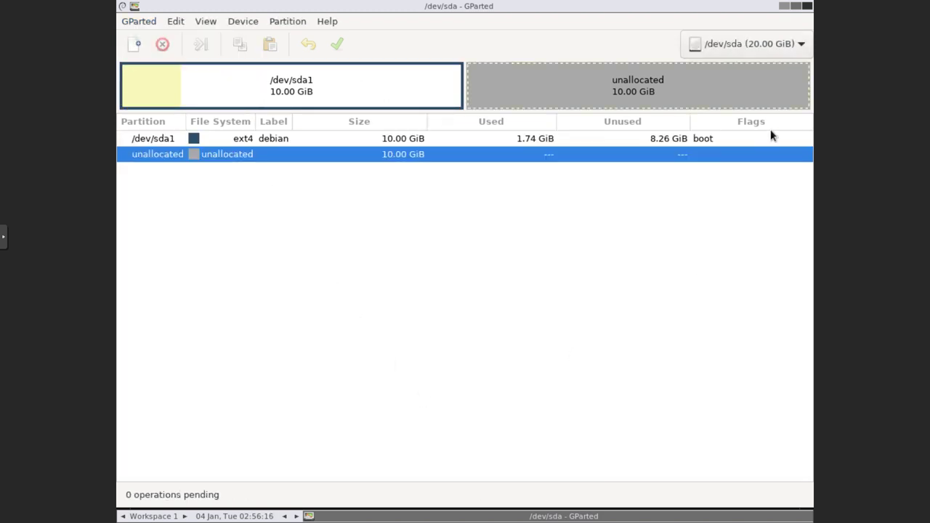
{"action": "left_click", "coordinate": [766, 44]}
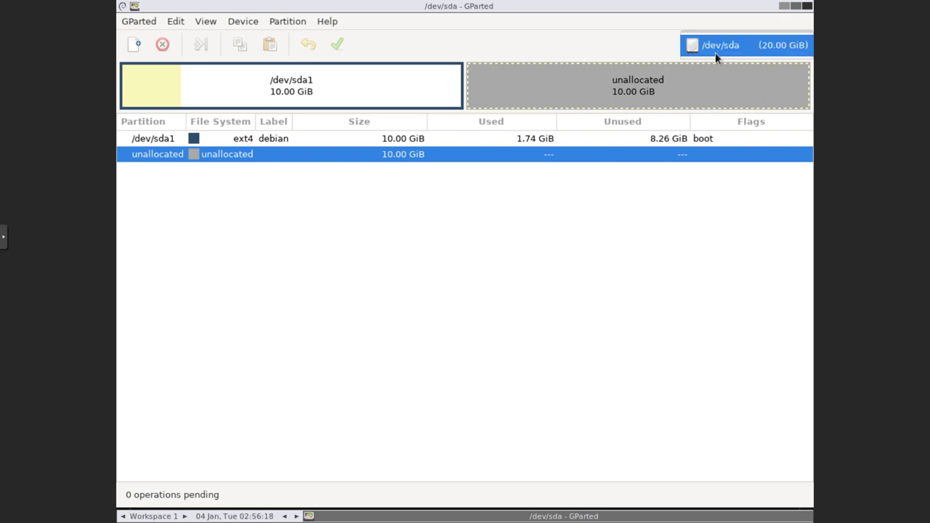
{"action": "left_click", "coordinate": [724, 49]}
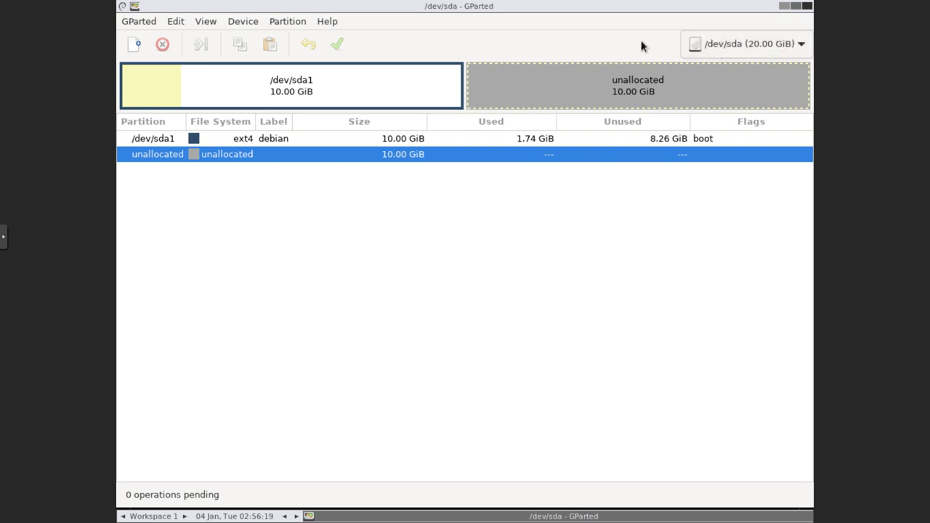
Show the Device Information panel: ATA QEMU HARDDISK, 20.00 GiB, msdos table, 512-byte sectors.
{"action": "left_click", "coordinate": [176, 21]}
{"action": "mouse_move", "coordinate": [193, 22]}
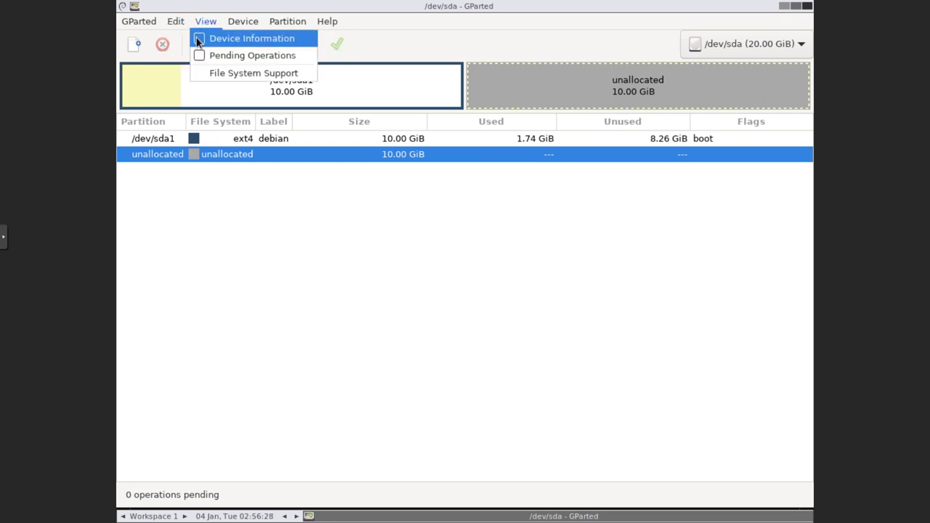
{"action": "left_click", "coordinate": [287, 148]}
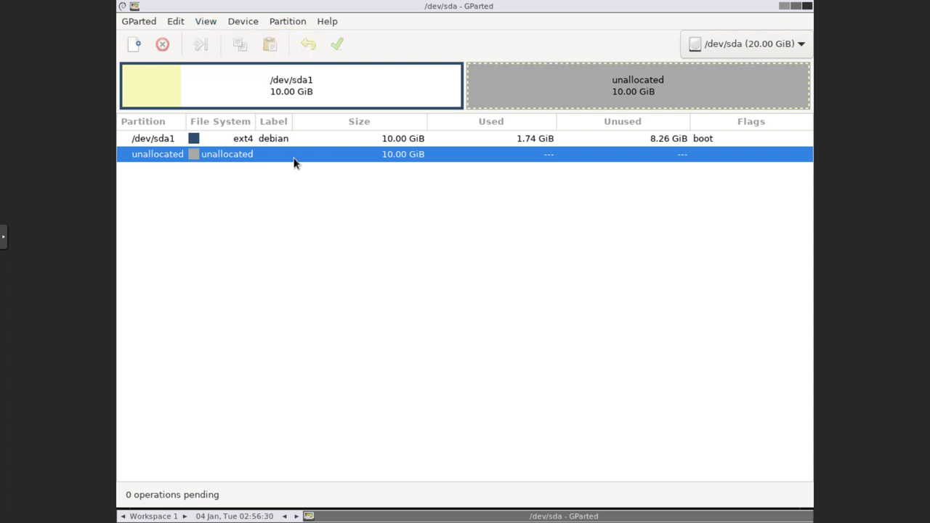
{"action": "left_click", "coordinate": [234, 140]}
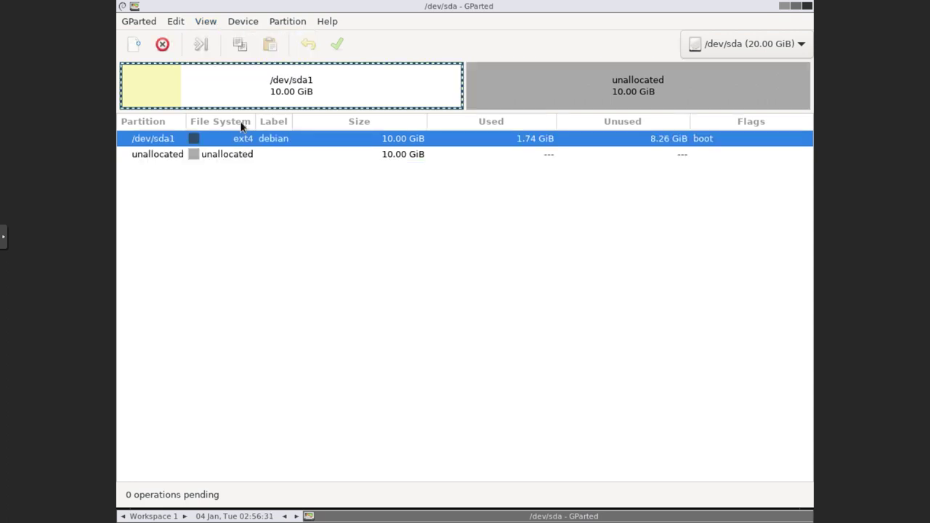
{"action": "left_click", "coordinate": [209, 22]}
{"action": "left_click", "coordinate": [228, 39]}
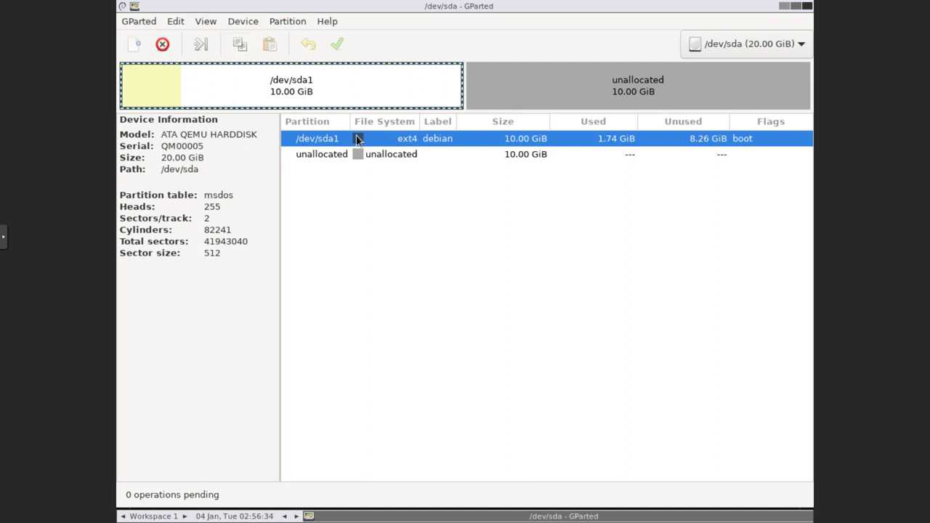
Toggle the selection between the unallocated space and /dev/sda1, ending on /dev/sda1.
{"action": "left_click", "coordinate": [333, 156]}
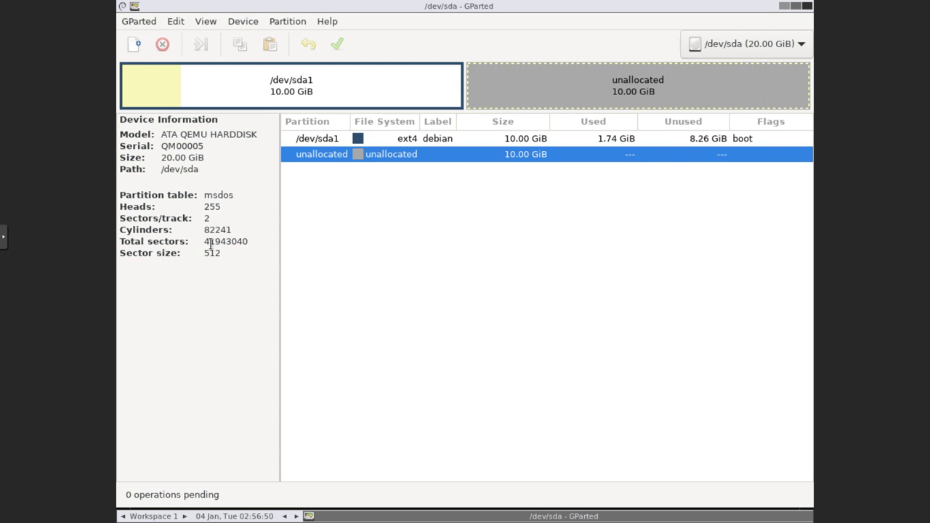
{"action": "left_click", "coordinate": [390, 144]}
{"action": "left_click", "coordinate": [372, 157]}
{"action": "left_click", "coordinate": [373, 143]}
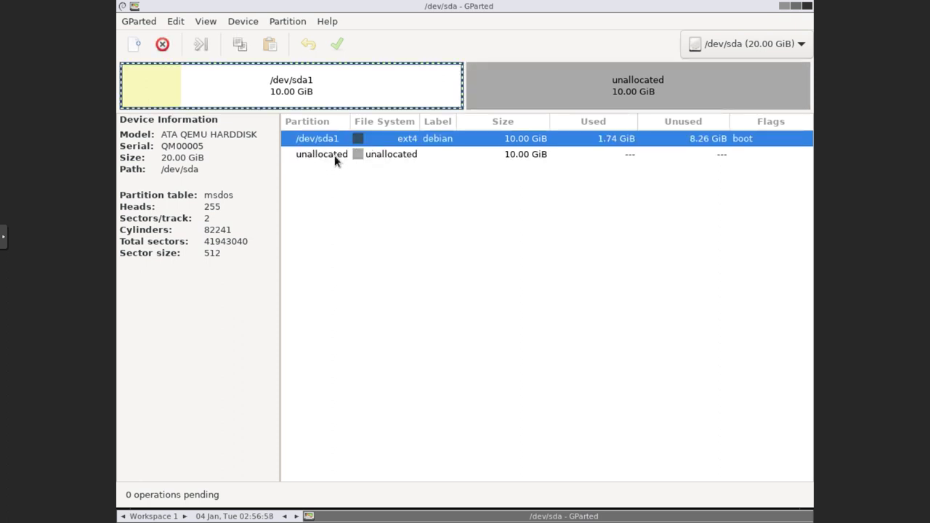
Turn on the Pending Operations pane from the View menu.
{"action": "left_click", "coordinate": [210, 22]}
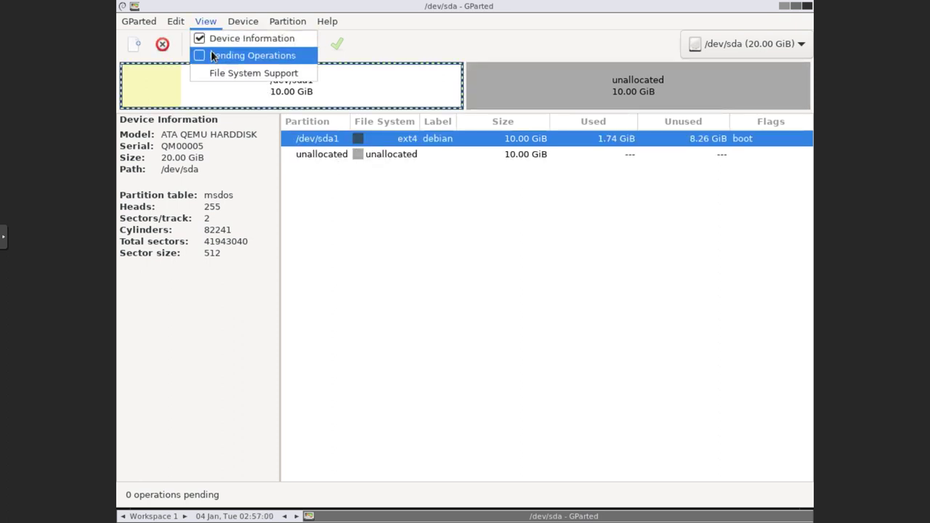
{"action": "left_click", "coordinate": [203, 56]}
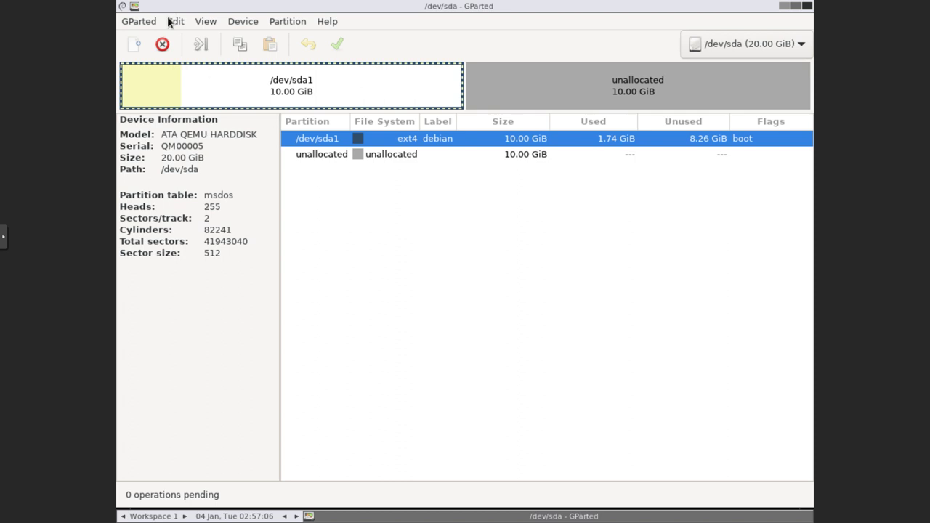
{"action": "left_click", "coordinate": [207, 22]}
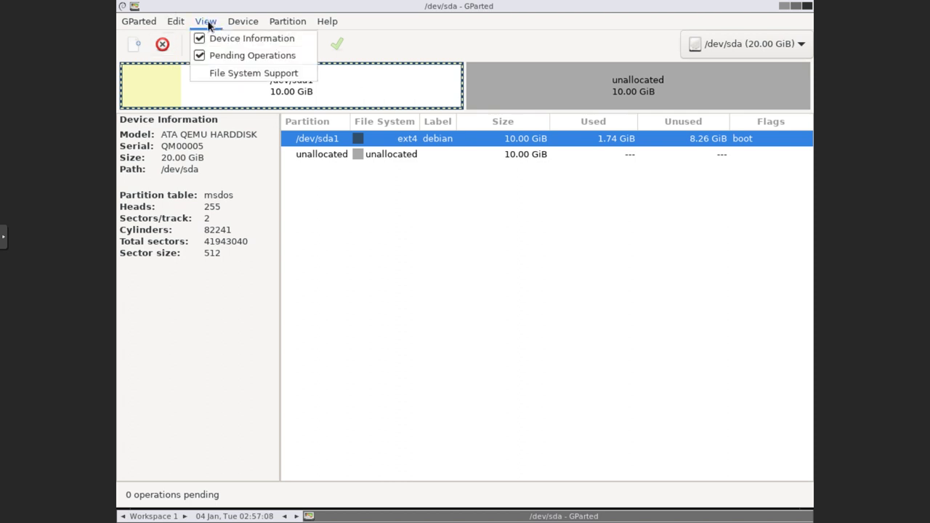
{"action": "mouse_move", "coordinate": [245, 29]}
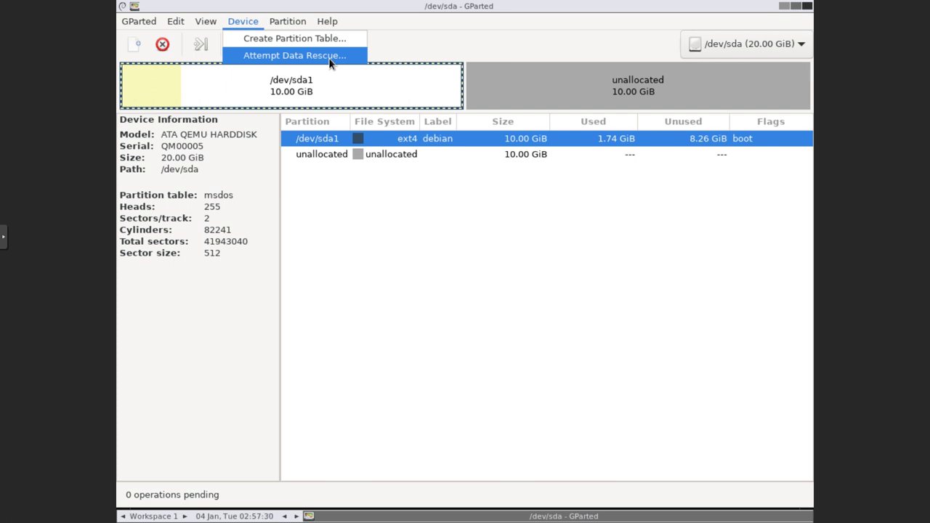
Browse the Partition menu and /dev/sda1 context menu without choosing any operation.
{"action": "left_click", "coordinate": [414, 47]}
{"action": "left_click", "coordinate": [290, 22]}
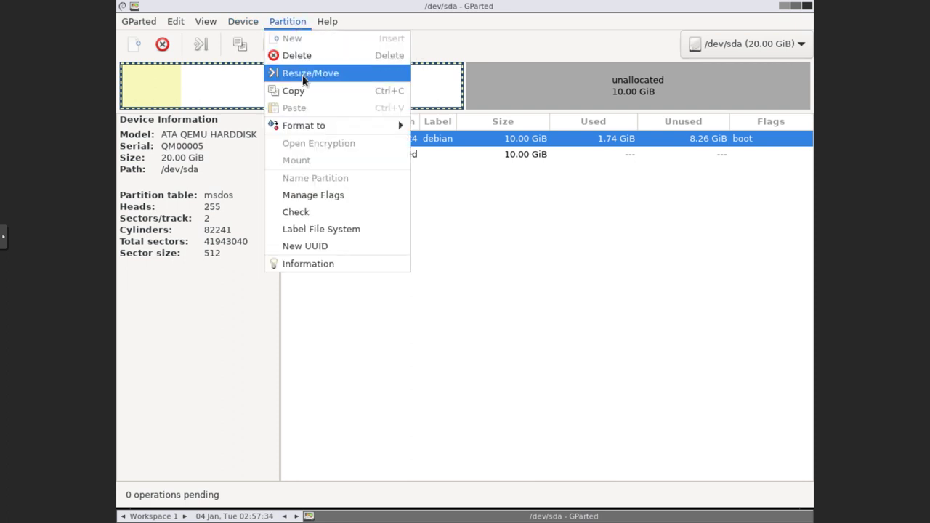
{"action": "left_click", "coordinate": [438, 143]}
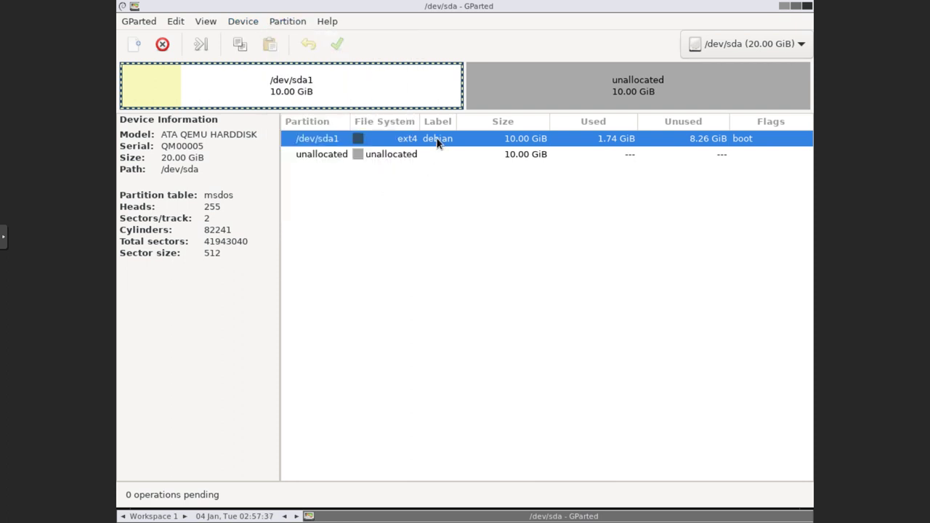
{"action": "left_click", "coordinate": [287, 22]}
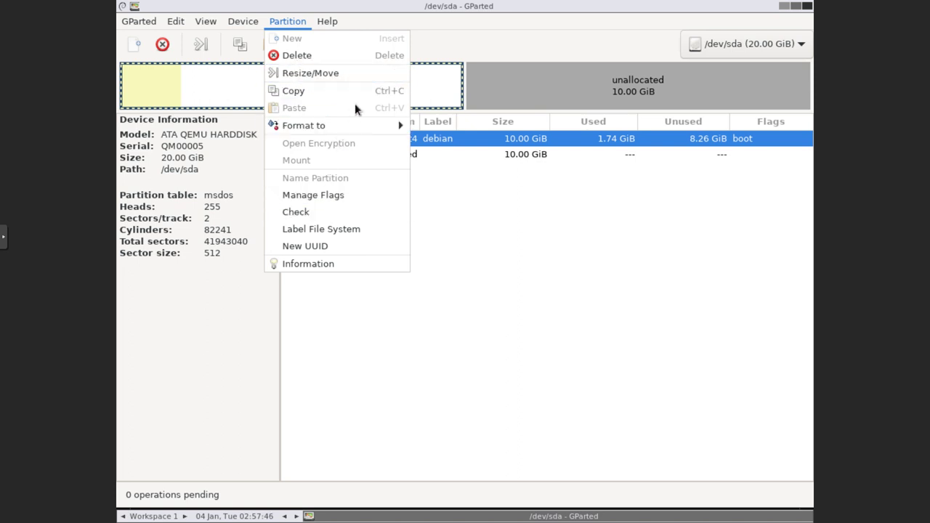
{"action": "left_click", "coordinate": [468, 145]}
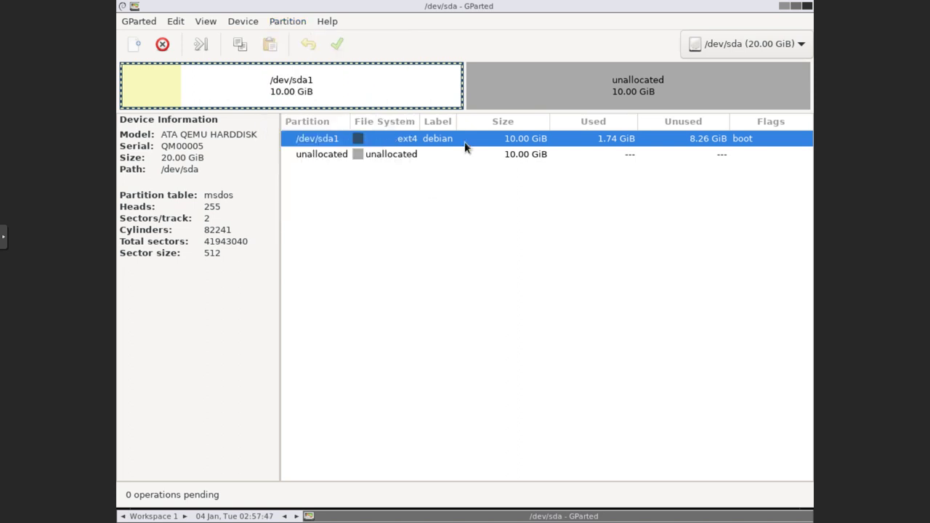
{"action": "right_click", "coordinate": [413, 144]}
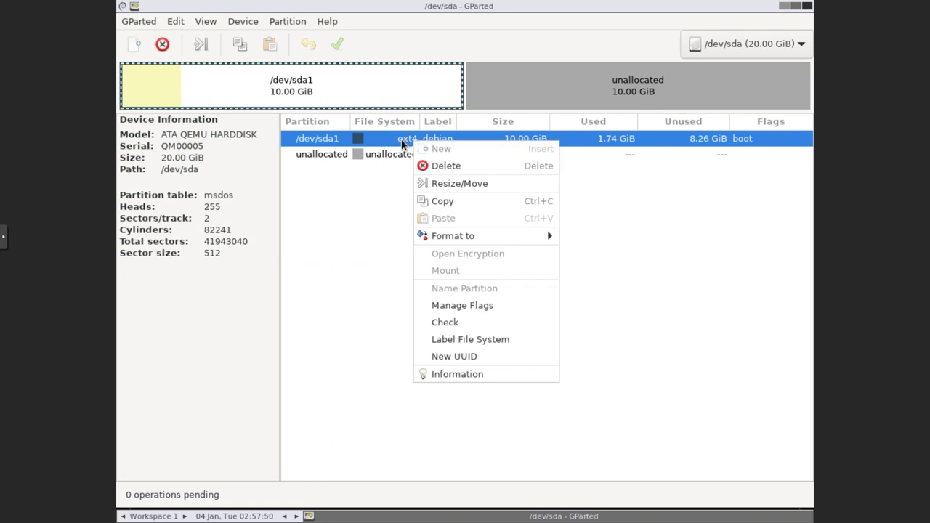
{"action": "left_click", "coordinate": [283, 27]}
{"action": "left_click", "coordinate": [287, 21]}
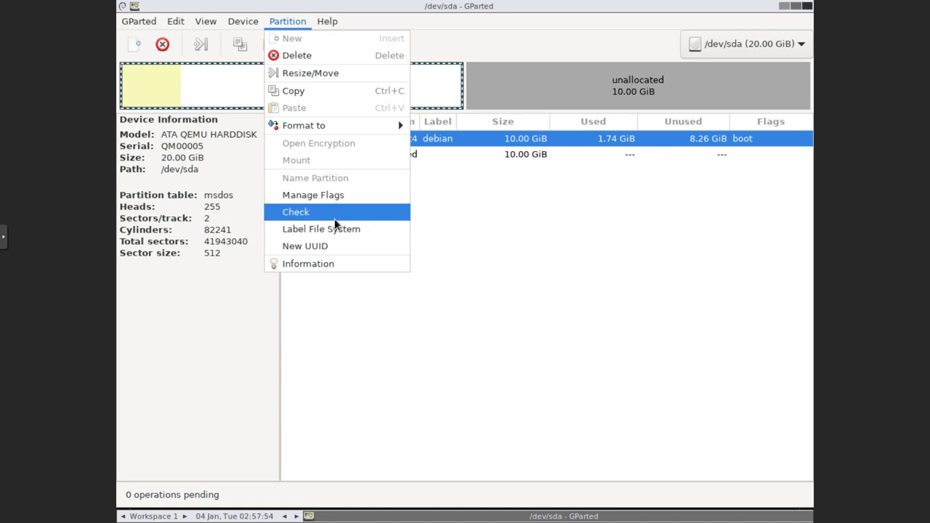
{"action": "left_click", "coordinate": [403, 161]}
Select the 10 GiB unallocated space and open the Partition menu for it.
{"action": "left_click", "coordinate": [401, 161]}
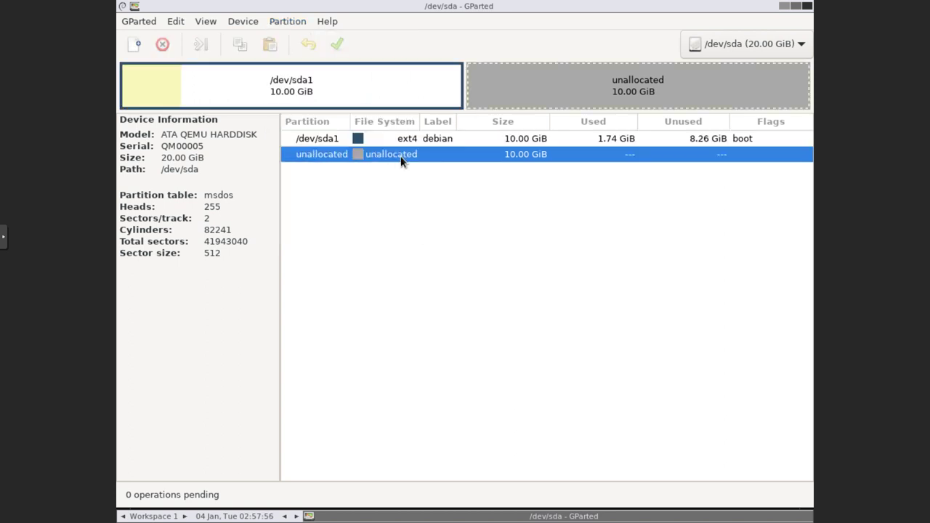
{"action": "left_click", "coordinate": [287, 21]}
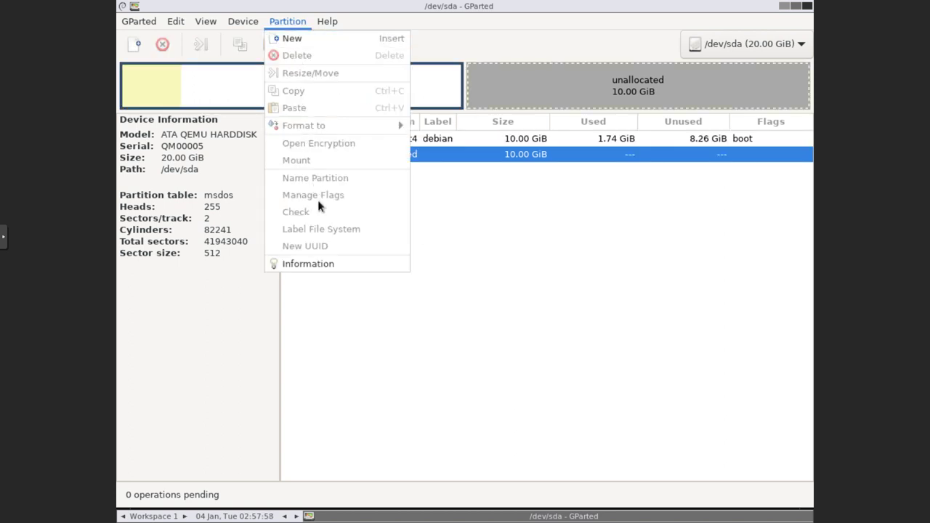
{"action": "mouse_move", "coordinate": [327, 21]}
{"action": "mouse_move", "coordinate": [287, 21]}
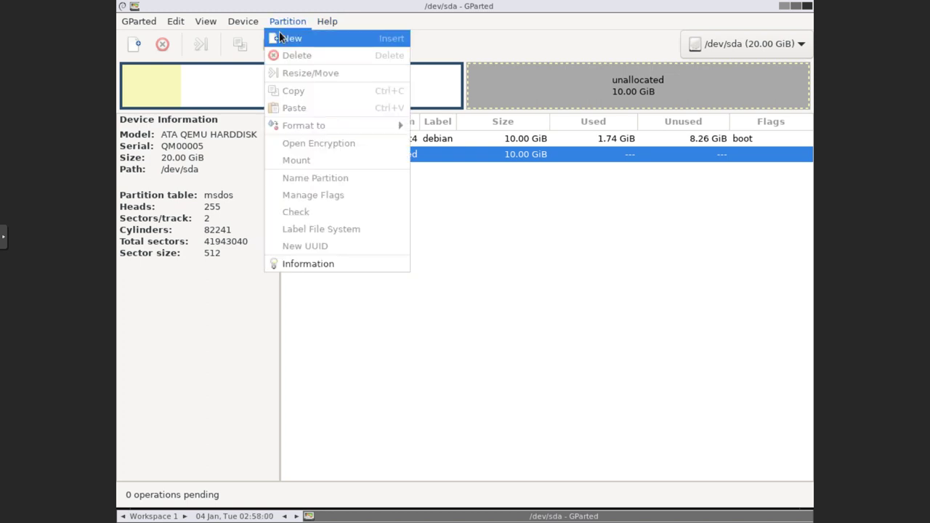
Dismiss the unallocated-space actions, select /dev/sda1 and open its Resize/Move context menu.
{"action": "right_click", "coordinate": [495, 154]}
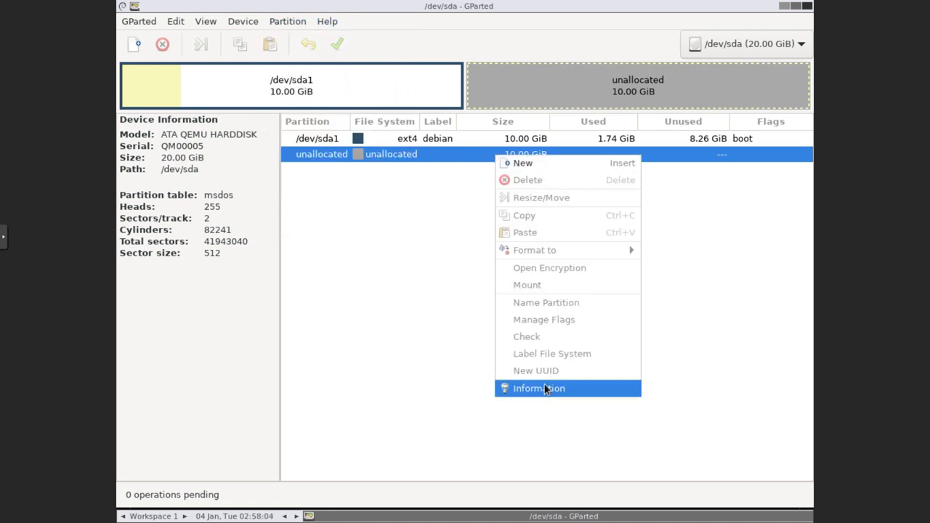
{"action": "left_click", "coordinate": [440, 271]}
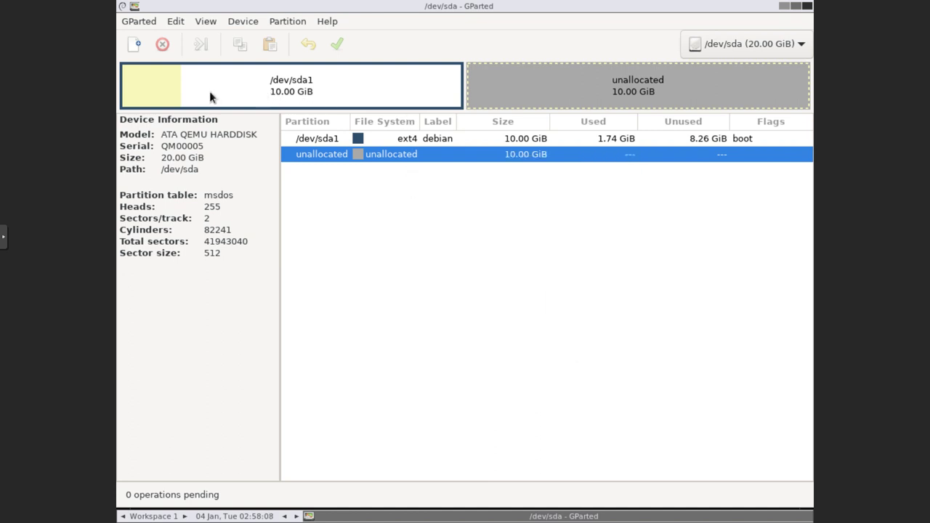
{"action": "left_click", "coordinate": [300, 89]}
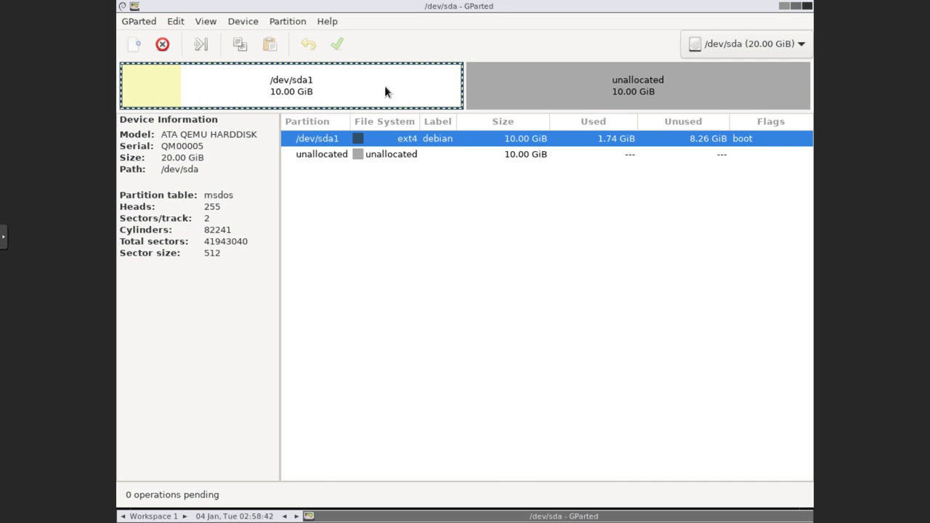
{"action": "right_click", "coordinate": [323, 84]}
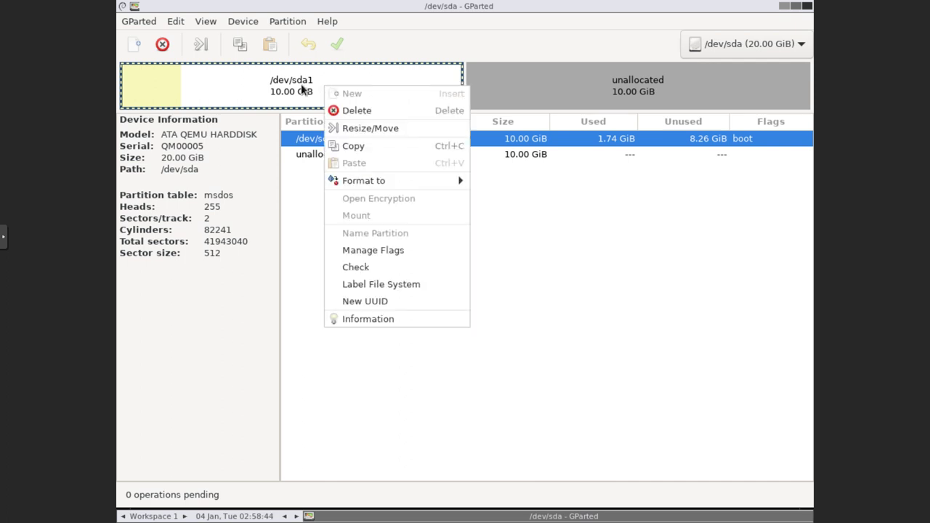
{"action": "left_click", "coordinate": [306, 88]}
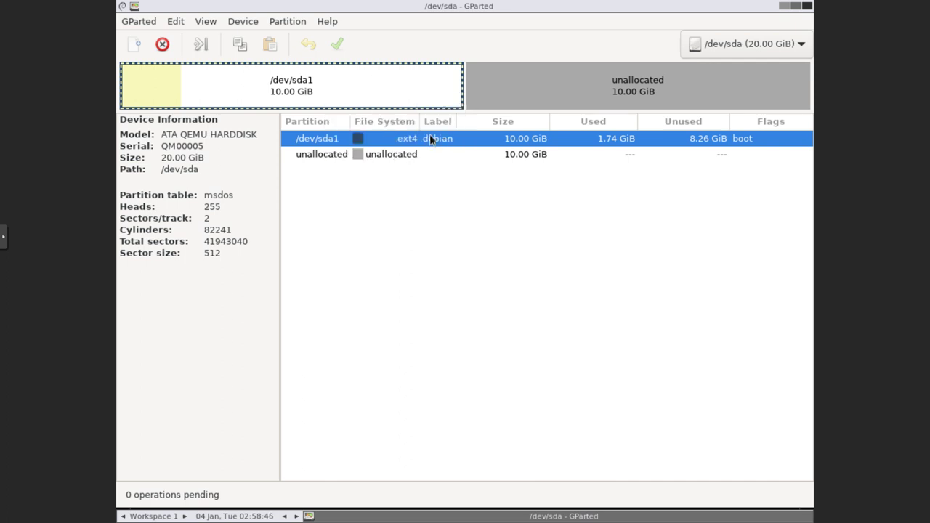
{"action": "right_click", "coordinate": [392, 140]}
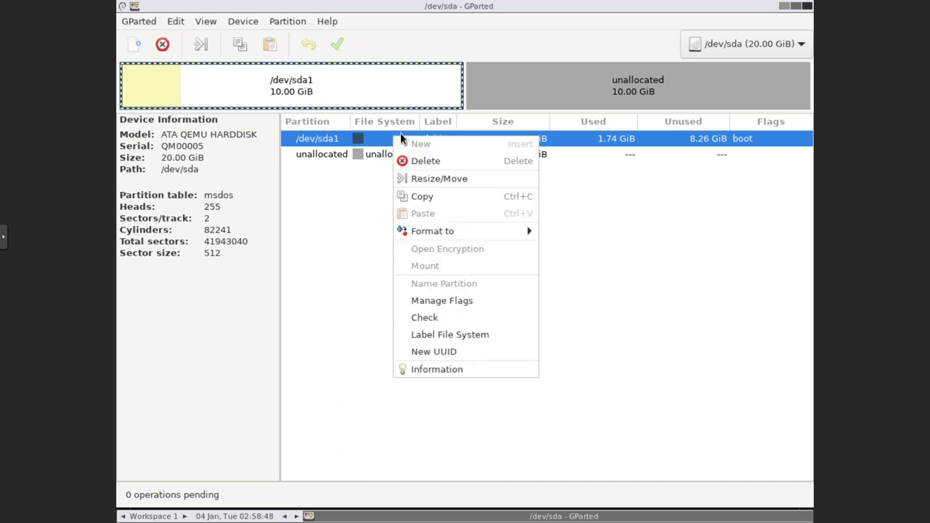
{"action": "left_click", "coordinate": [475, 178]}
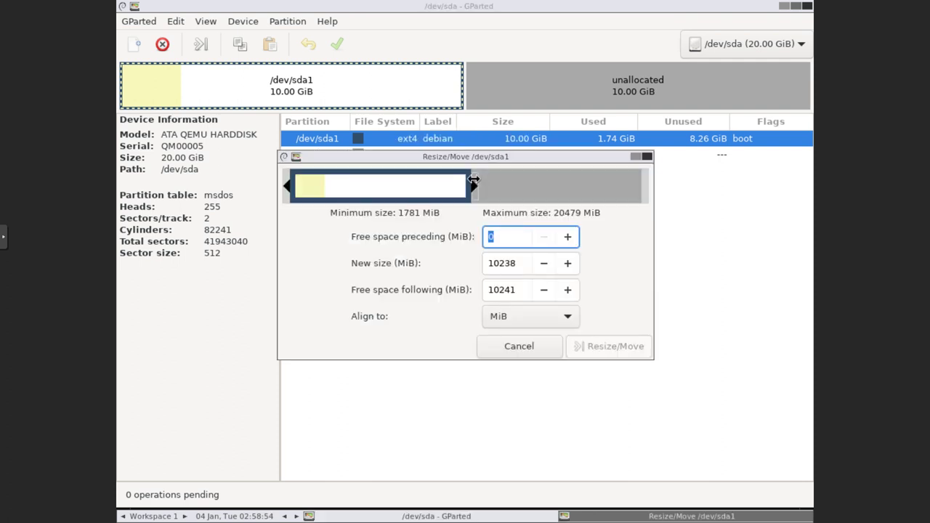
{"action": "left_click_drag", "start_coordinate": [378, 182], "coordinate": [468, 192]}
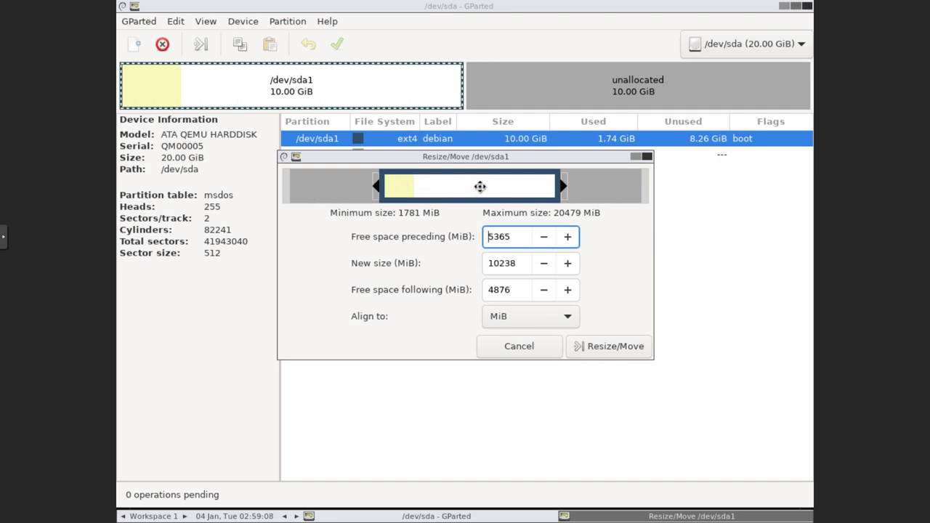
{"action": "left_click_drag", "start_coordinate": [481, 187], "coordinate": [377, 190]}
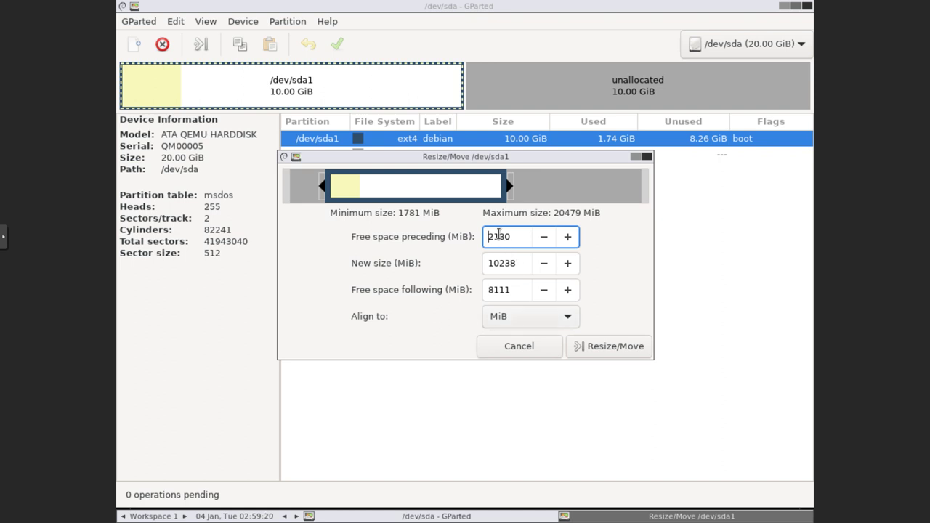
{"action": "left_click_drag", "start_coordinate": [437, 194], "coordinate": [347, 192]}
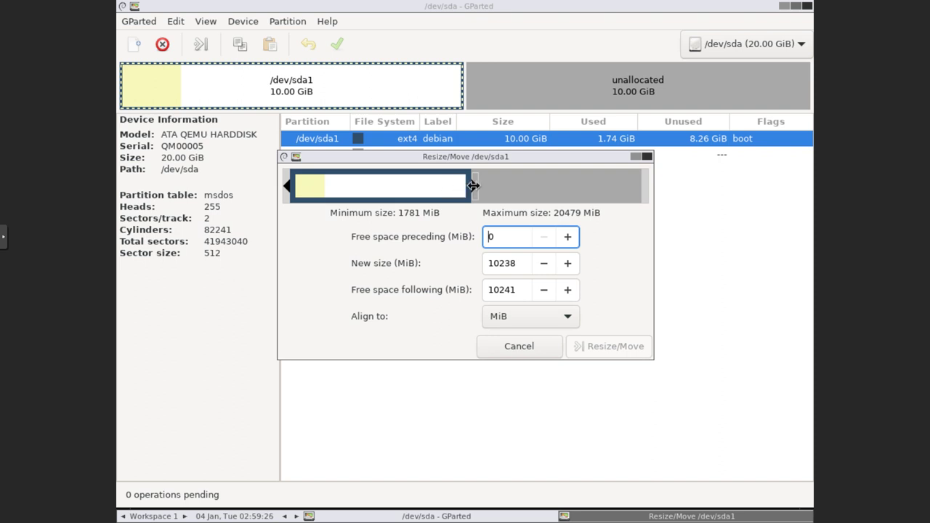
{"action": "left_click_drag", "start_coordinate": [473, 186], "coordinate": [393, 191]}
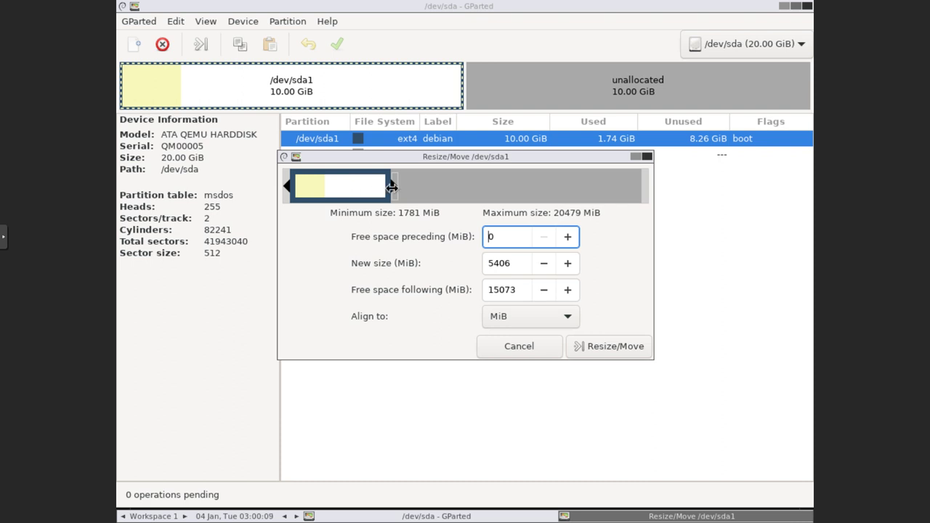
{"action": "left_click_drag", "start_coordinate": [392, 187], "coordinate": [357, 187]}
{"action": "left_click", "coordinate": [518, 347]}
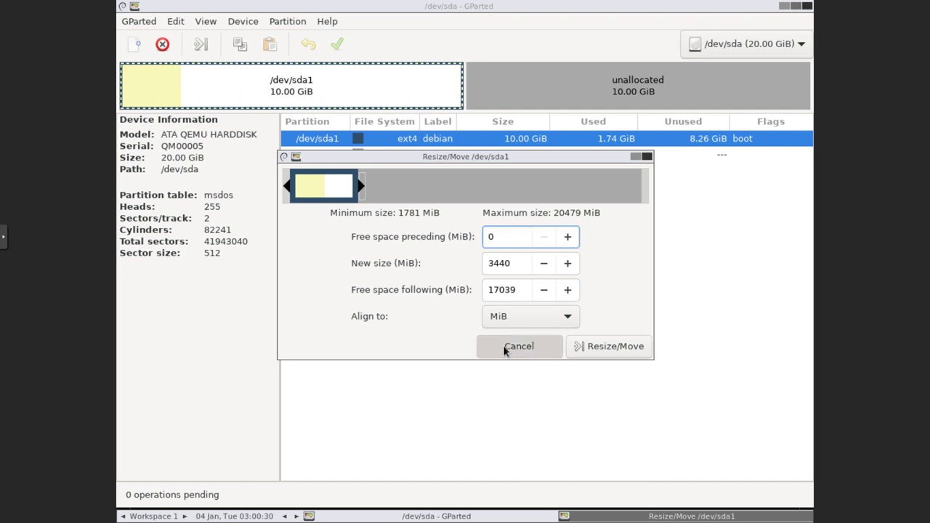
{"action": "left_click", "coordinate": [412, 151]}
Resize/Move /dev/sda1 to 18.64 GiB with about 1393 MiB free following, and queue it.
{"action": "left_click", "coordinate": [408, 141]}
{"action": "right_click", "coordinate": [409, 141]}
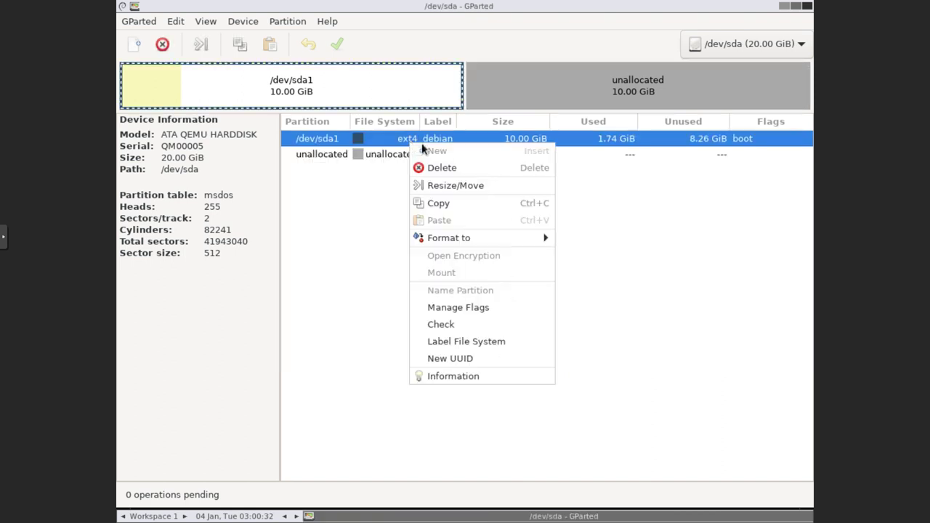
{"action": "left_click", "coordinate": [447, 186]}
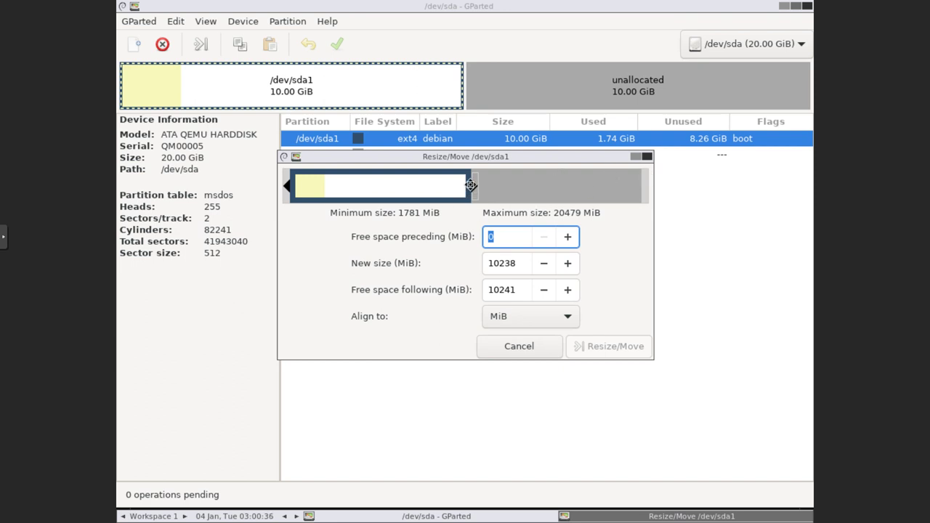
{"action": "left_click_drag", "start_coordinate": [474, 186], "coordinate": [644, 186]}
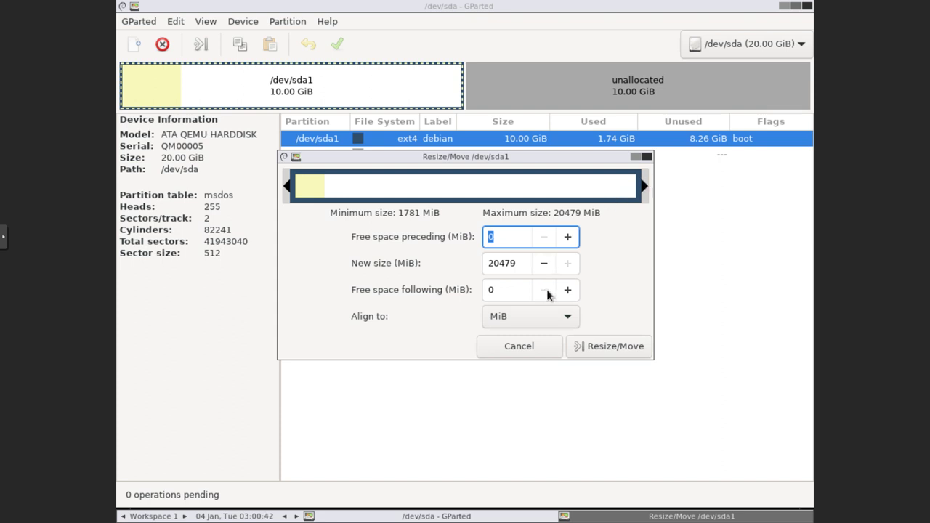
{"action": "left_click_drag", "start_coordinate": [565, 292], "coordinate": [566, 293]}
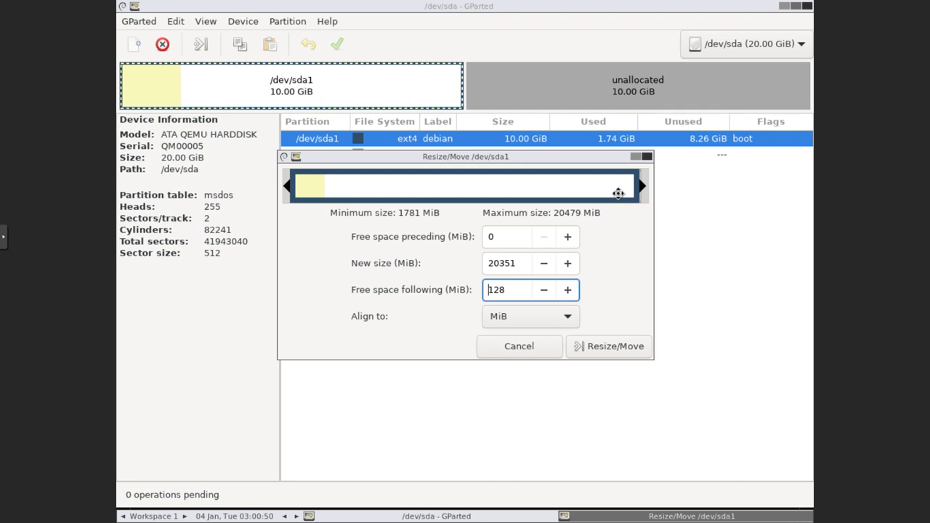
{"action": "left_click_drag", "start_coordinate": [639, 186], "coordinate": [664, 192]}
{"action": "left_click_drag", "start_coordinate": [643, 187], "coordinate": [620, 188]}
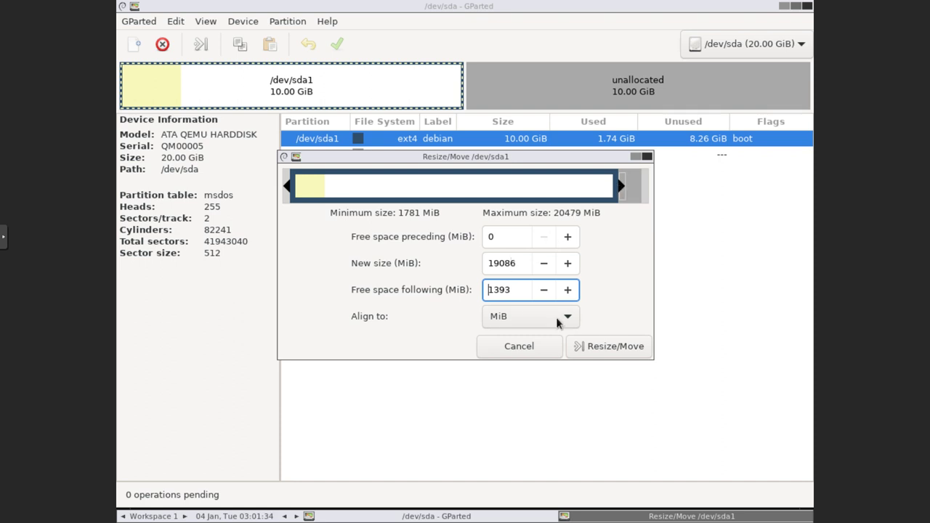
{"action": "left_click", "coordinate": [592, 347]}
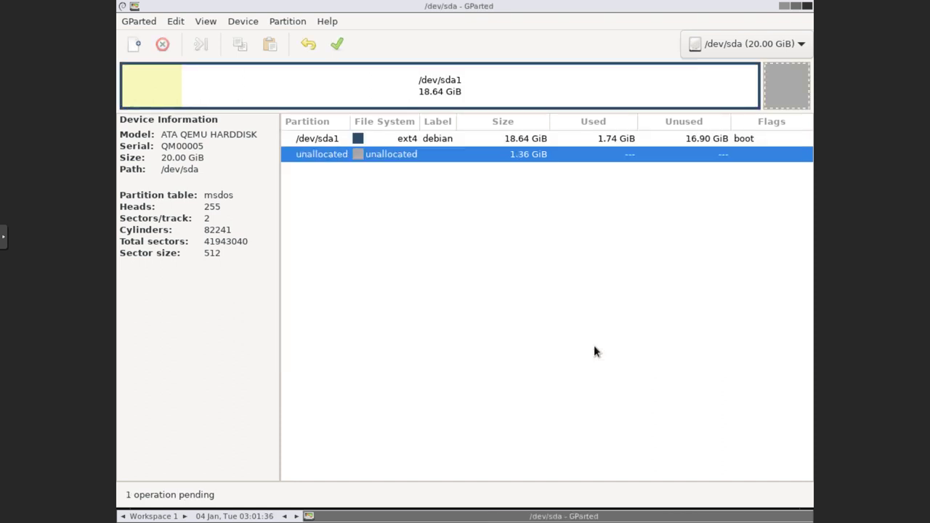
Add a new 1.36 GiB Primary Partition formatted linux-swap in the leftover free space.
{"action": "right_click", "coordinate": [420, 155]}
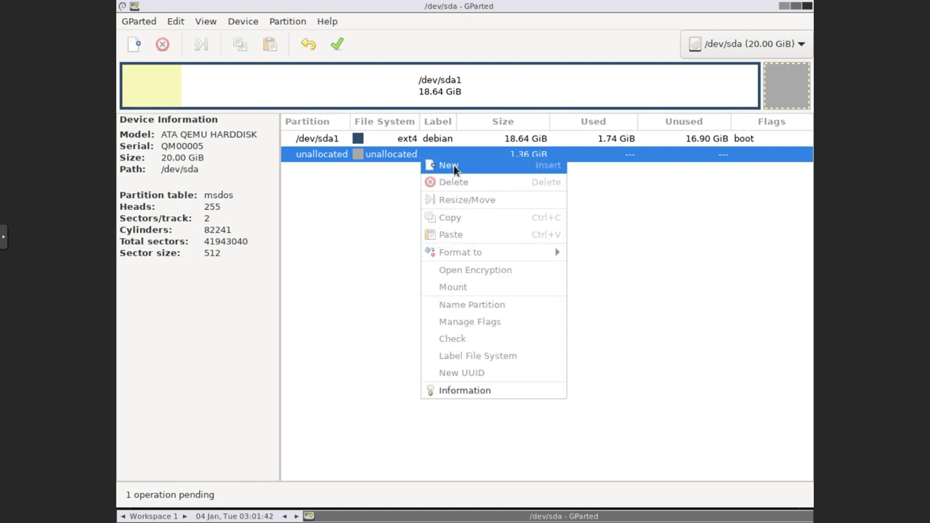
{"action": "left_click", "coordinate": [450, 165]}
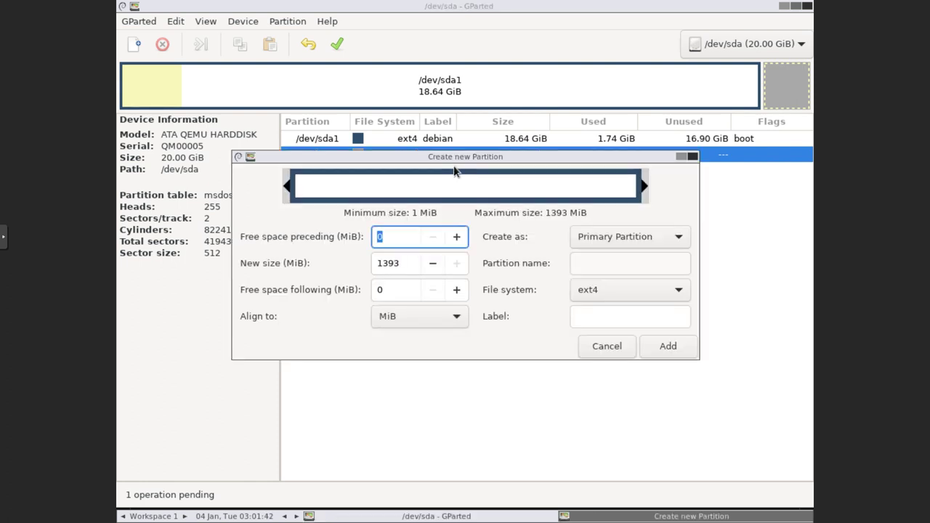
{"action": "left_click", "coordinate": [607, 237]}
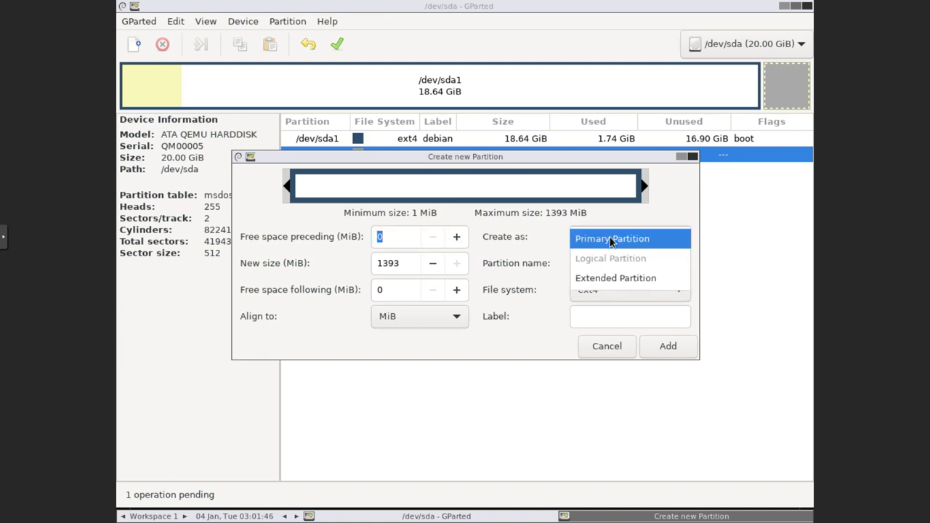
{"action": "left_click", "coordinate": [589, 240]}
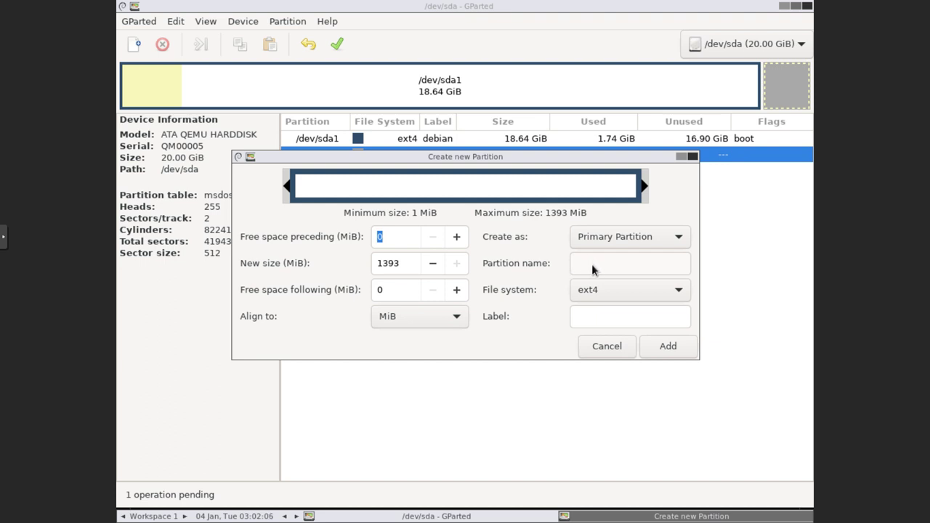
{"action": "left_click", "coordinate": [611, 289]}
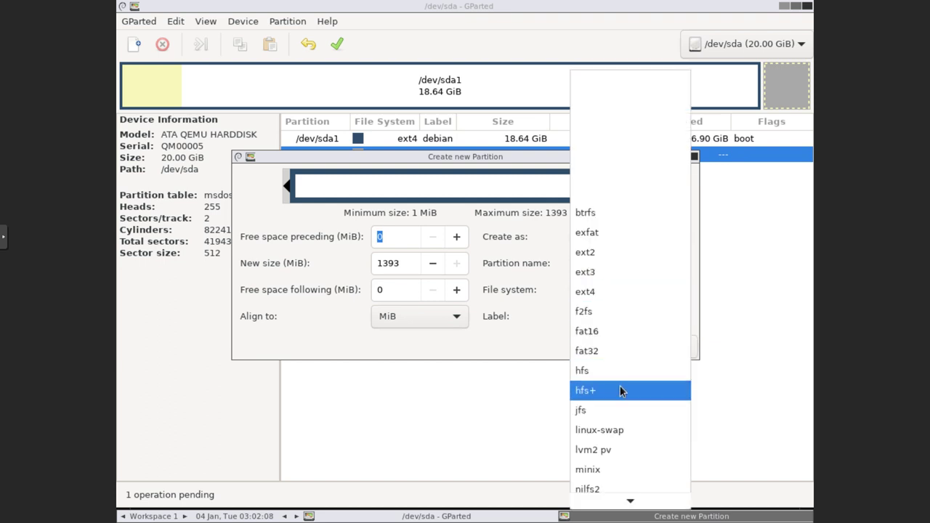
{"action": "left_click", "coordinate": [616, 431]}
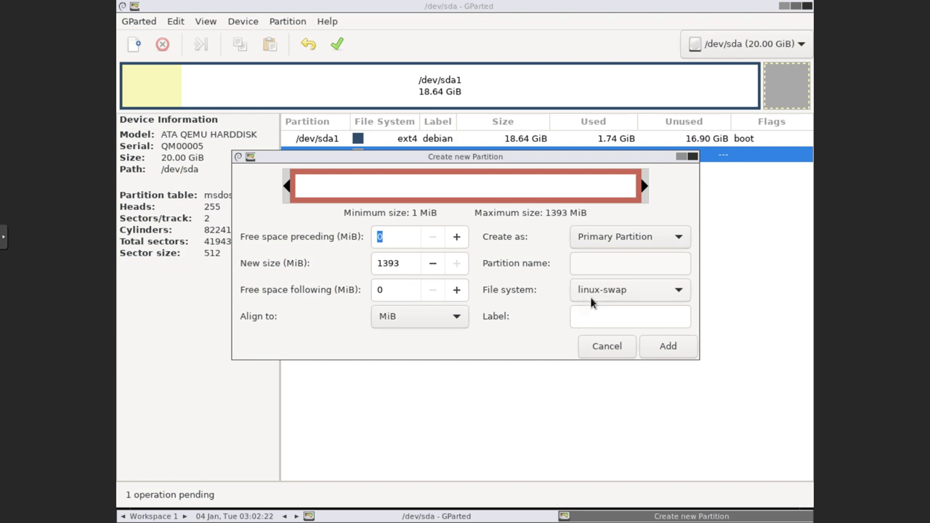
{"action": "left_click", "coordinate": [663, 346]}
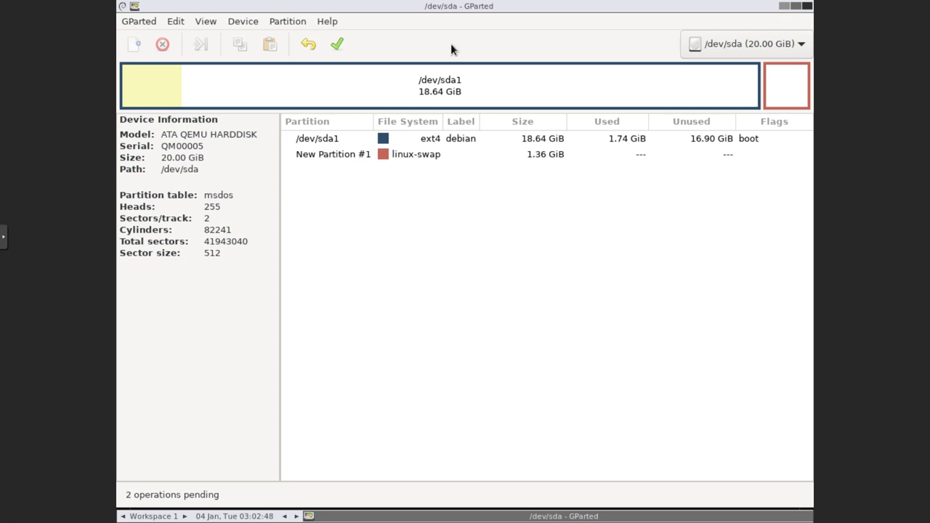
Undo the queued swap partition and /dev/sda1 resize, leaving no pending operations.
{"action": "left_click", "coordinate": [306, 45]}
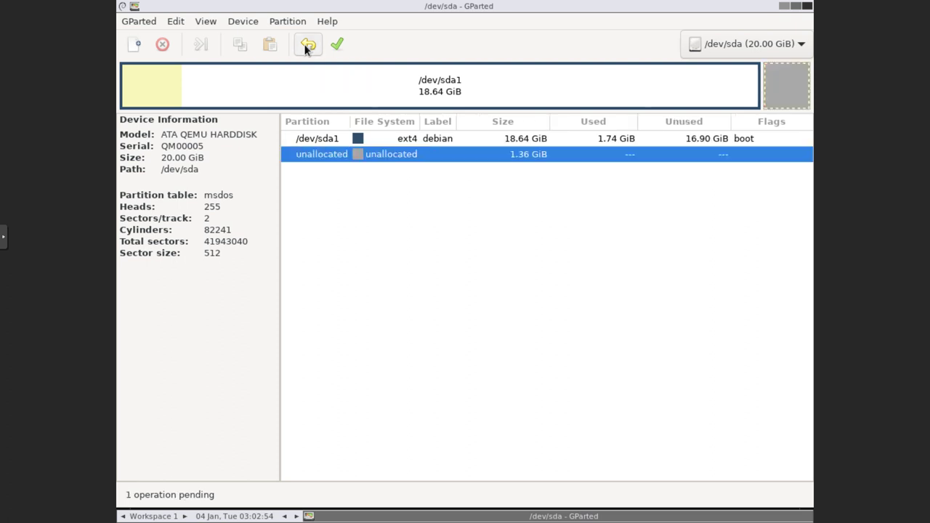
{"action": "left_click", "coordinate": [306, 46]}
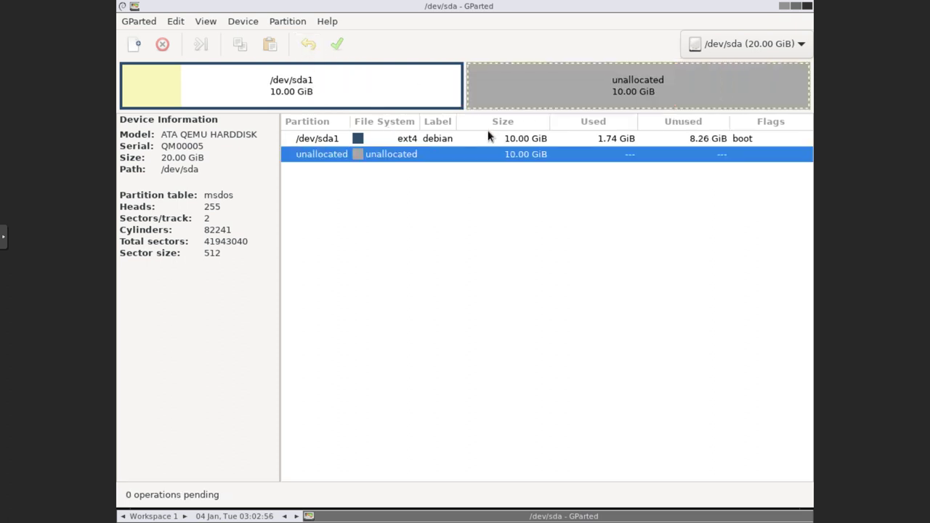
{"action": "left_click", "coordinate": [149, 23]}
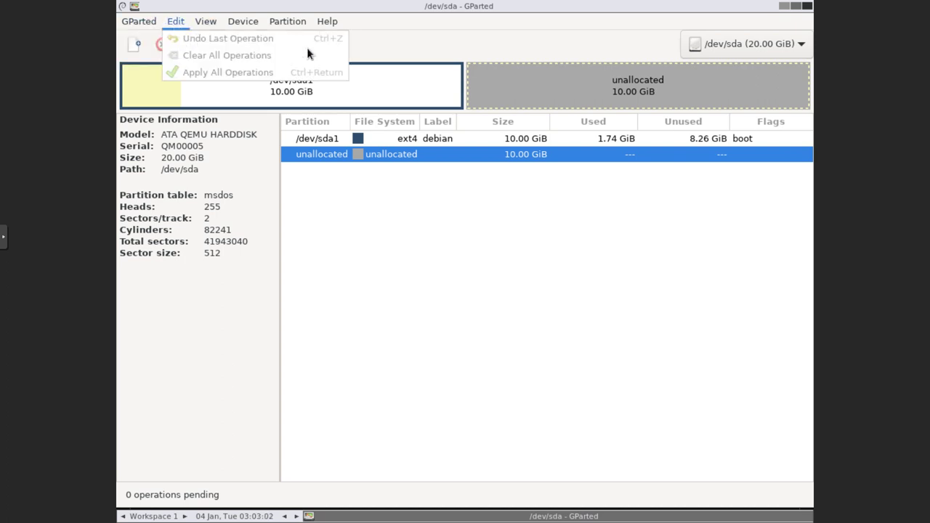
{"action": "left_click", "coordinate": [541, 101]}
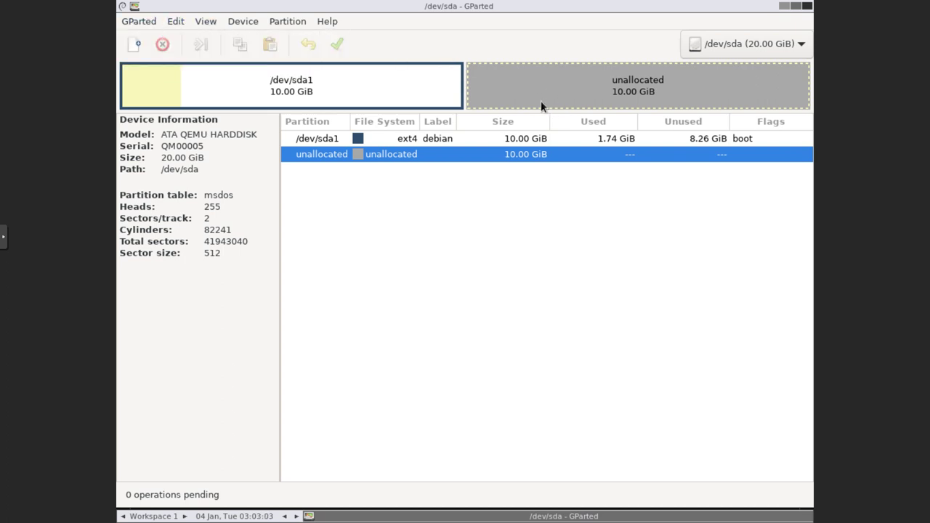
Resize /dev/sda1 from 10.00 GiB to 20.00 GiB, filling the whole disk.
{"action": "left_click", "coordinate": [456, 139]}
{"action": "right_click", "coordinate": [456, 138]}
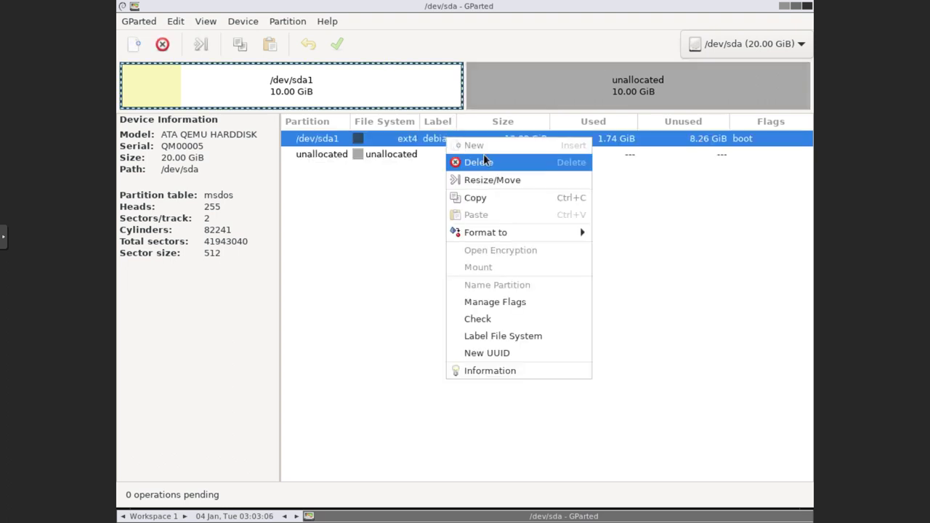
{"action": "left_click", "coordinate": [487, 176]}
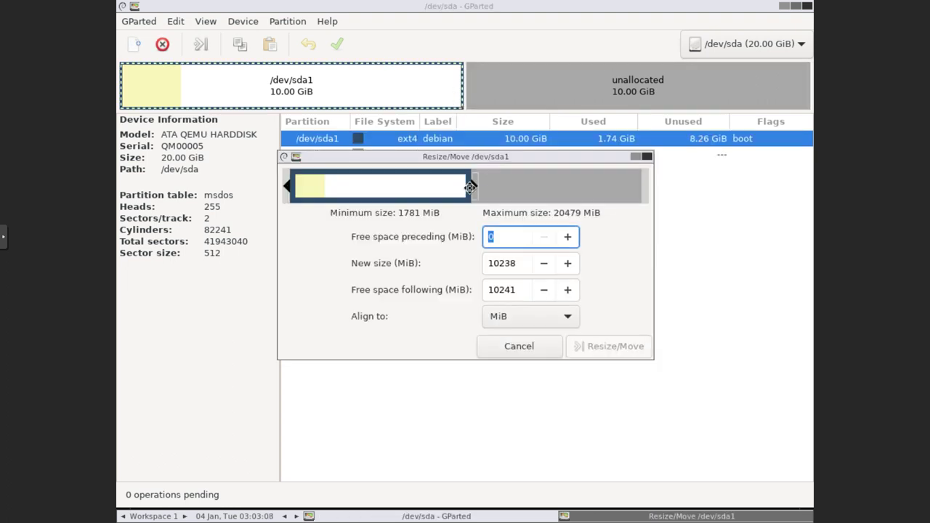
{"action": "left_click_drag", "start_coordinate": [473, 187], "coordinate": [658, 201]}
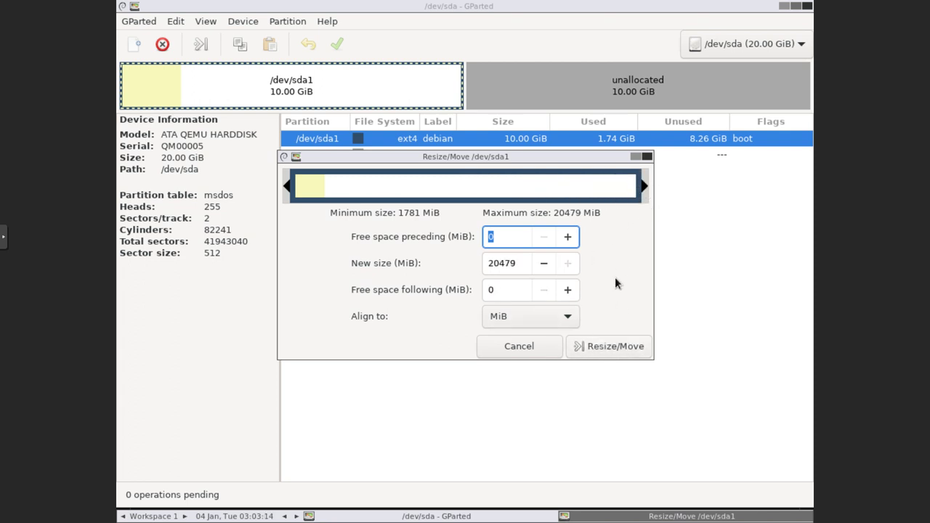
{"action": "left_click", "coordinate": [607, 347]}
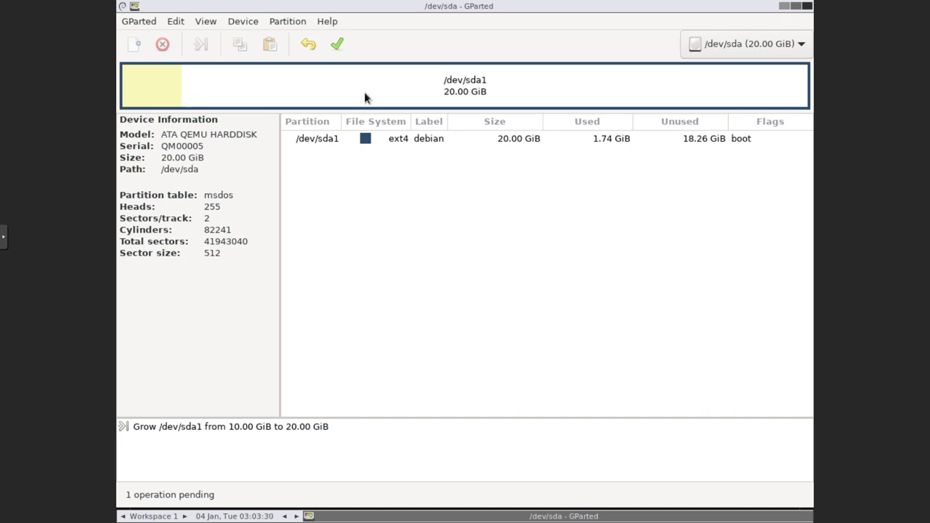
Apply the pending grow of /dev/sda1 to 20.00 GiB, accept the warning, and show progress details.
{"action": "left_click", "coordinate": [334, 46]}
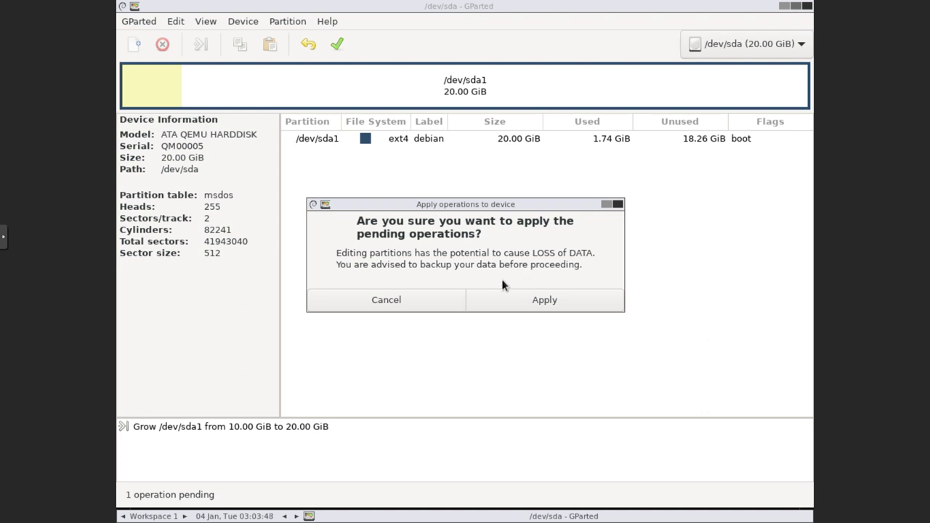
{"action": "left_click", "coordinate": [539, 301]}
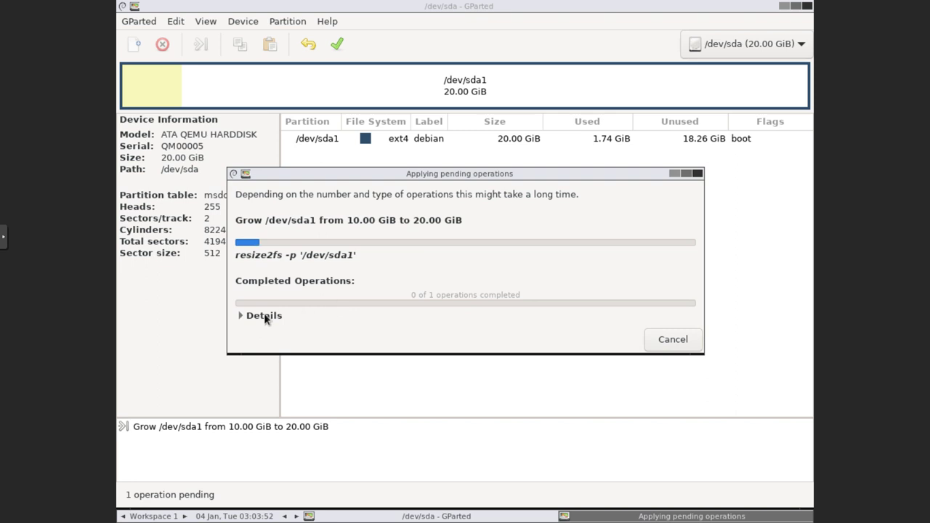
{"action": "left_click", "coordinate": [241, 316]}
{"action": "left_click_drag", "start_coordinate": [467, 148], "coordinate": [467, 145]}
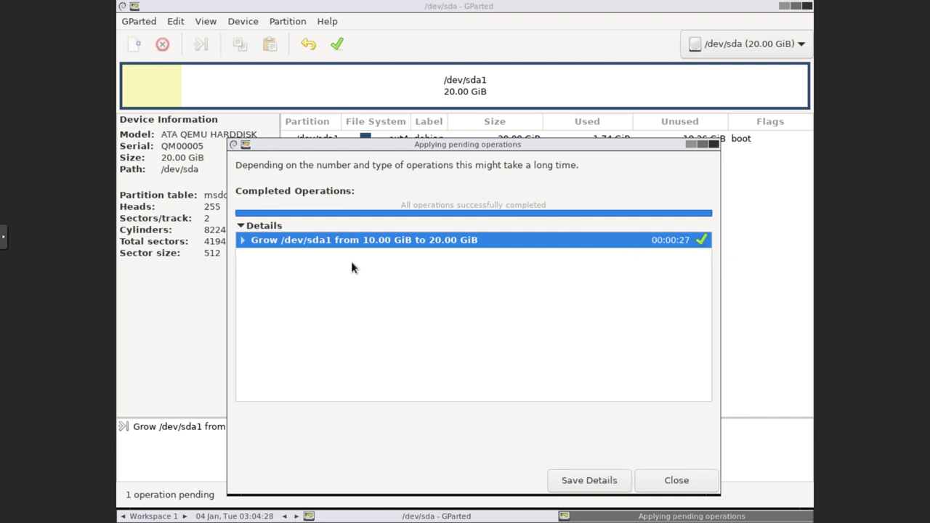
Expand the Grow /dev/sda1 operation and its calibrate, check, grow partition and grow file system sub-steps.
{"action": "left_click", "coordinate": [244, 239]}
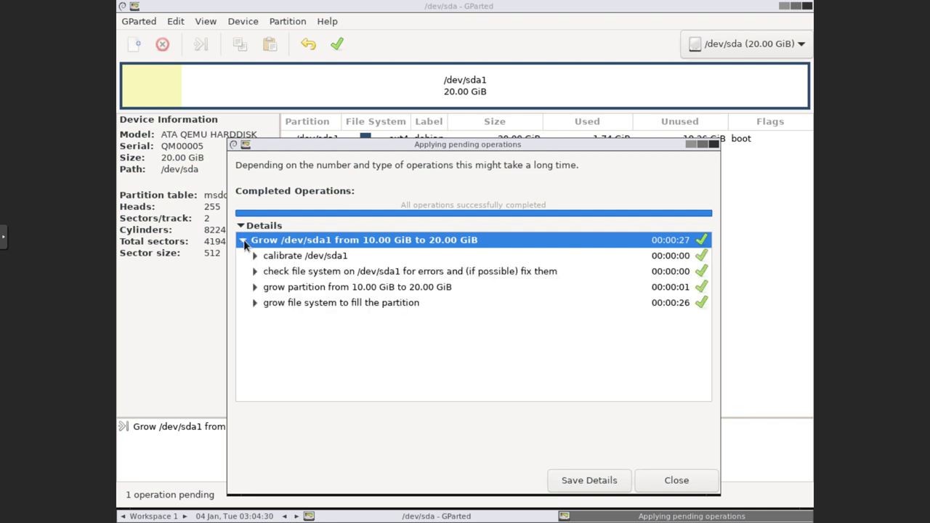
{"action": "left_click", "coordinate": [255, 303]}
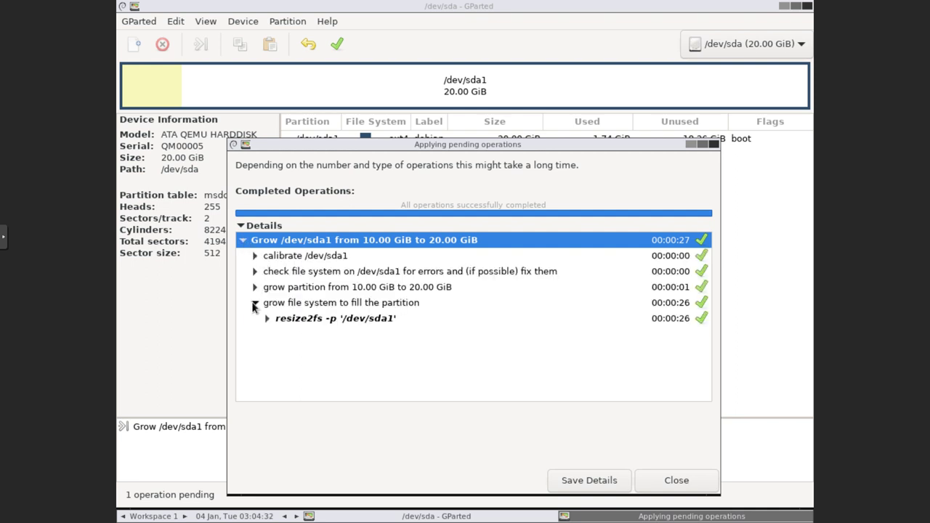
{"action": "left_click", "coordinate": [255, 287]}
{"action": "left_click", "coordinate": [255, 271]}
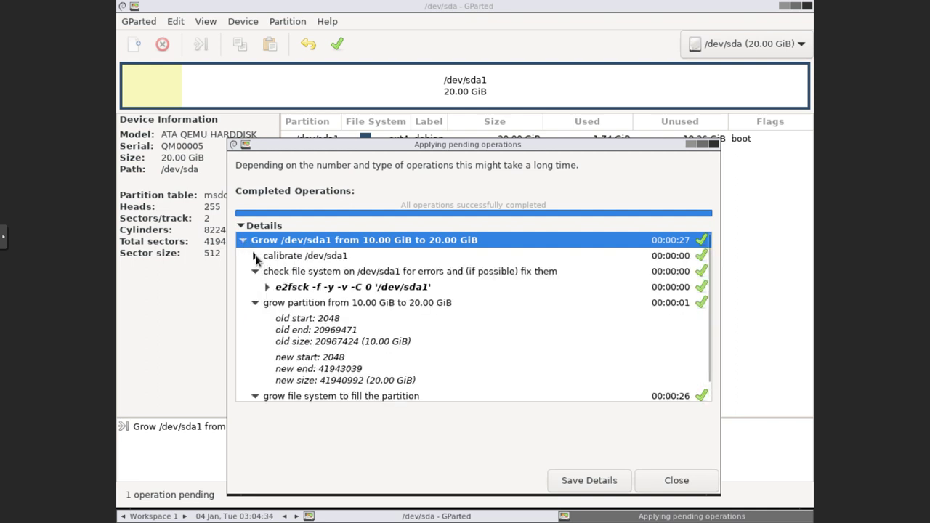
{"action": "left_click", "coordinate": [255, 256]}
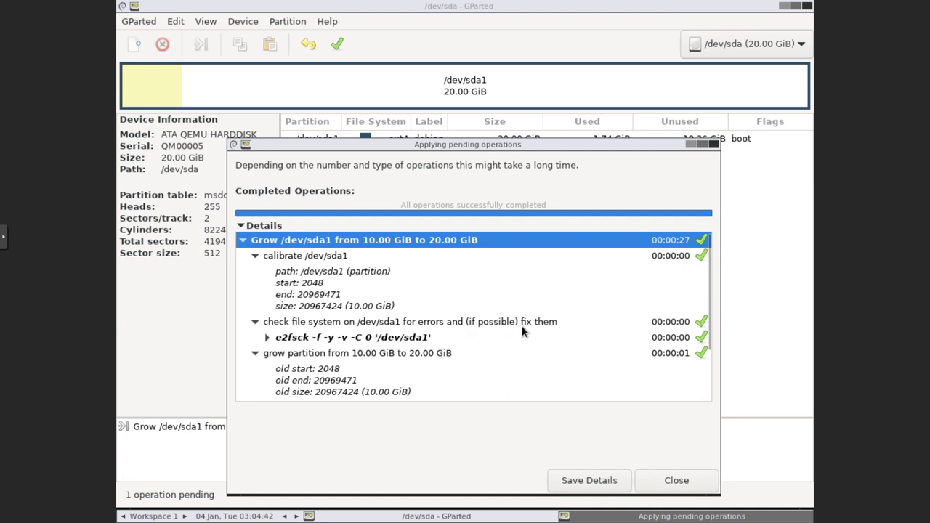
Read the e2fsck check output, then collapse it and the grow partition details.
{"action": "left_click", "coordinate": [268, 339]}
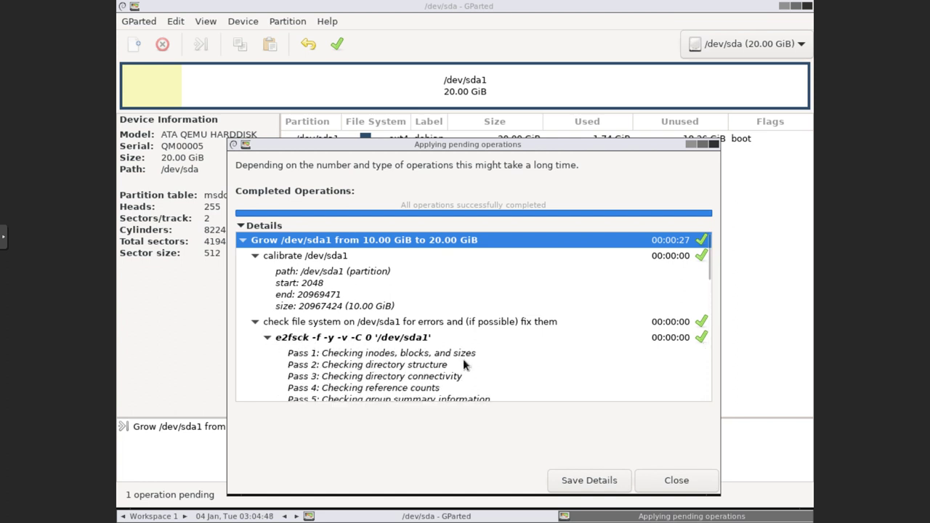
{"action": "scroll", "coordinate": [530, 349], "scroll_direction": "down", "scroll_amount": 10}
{"action": "scroll", "coordinate": [446, 326], "scroll_direction": "up", "scroll_amount": 2}
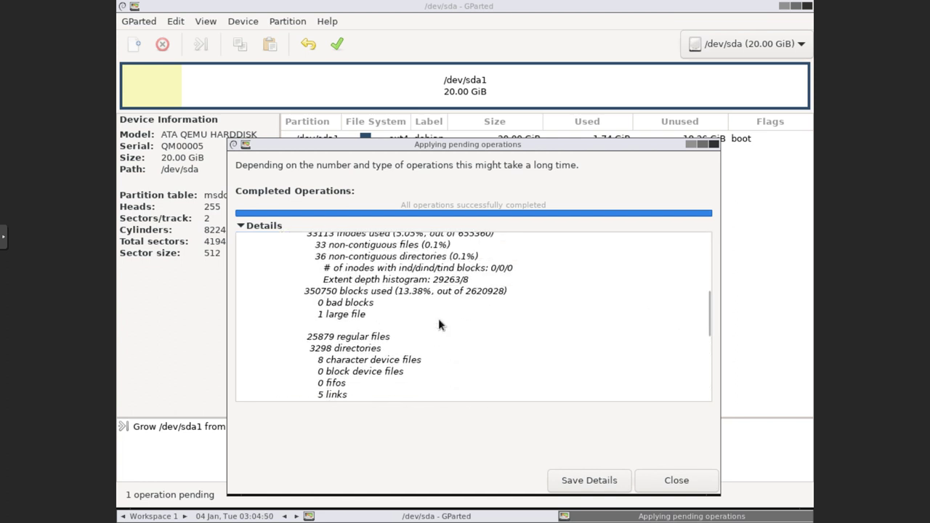
{"action": "left_click_drag", "start_coordinate": [709, 316], "coordinate": [711, 281]}
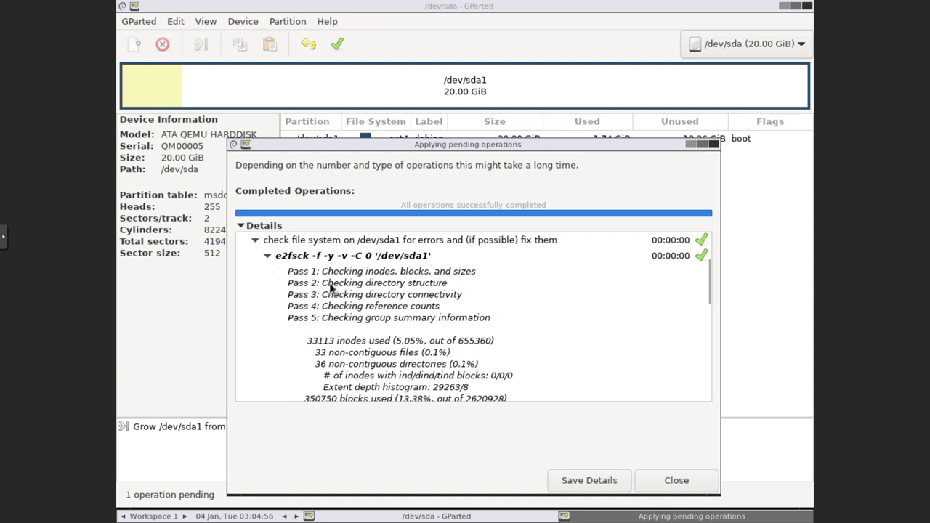
{"action": "left_click", "coordinate": [267, 257]}
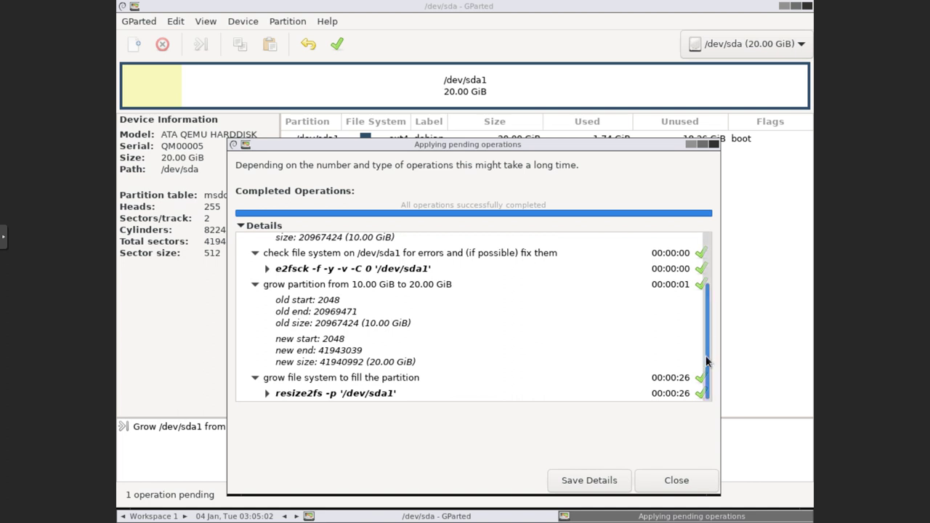
{"action": "left_click", "coordinate": [255, 284]}
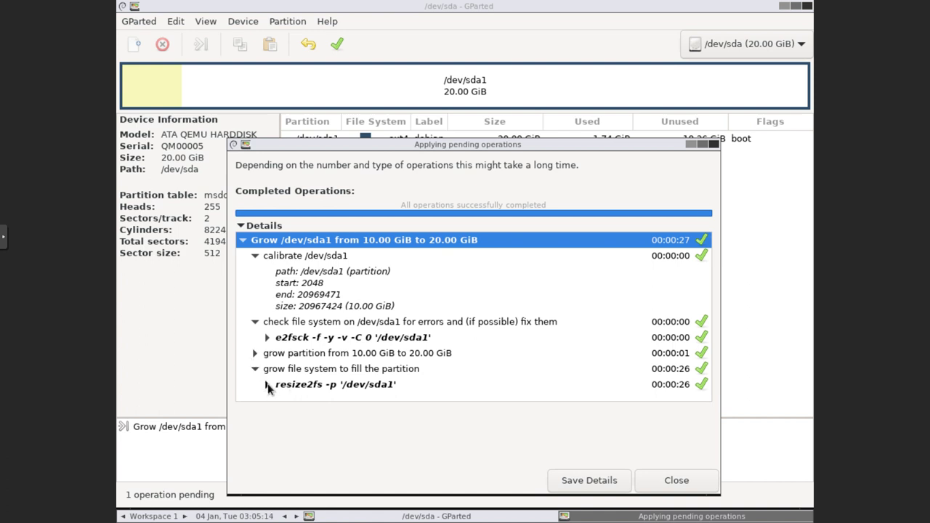
Expand and scroll through the resize2fs output for the grown file system.
{"action": "left_click", "coordinate": [267, 385]}
{"action": "left_click_drag", "start_coordinate": [705, 323], "coordinate": [700, 361]}
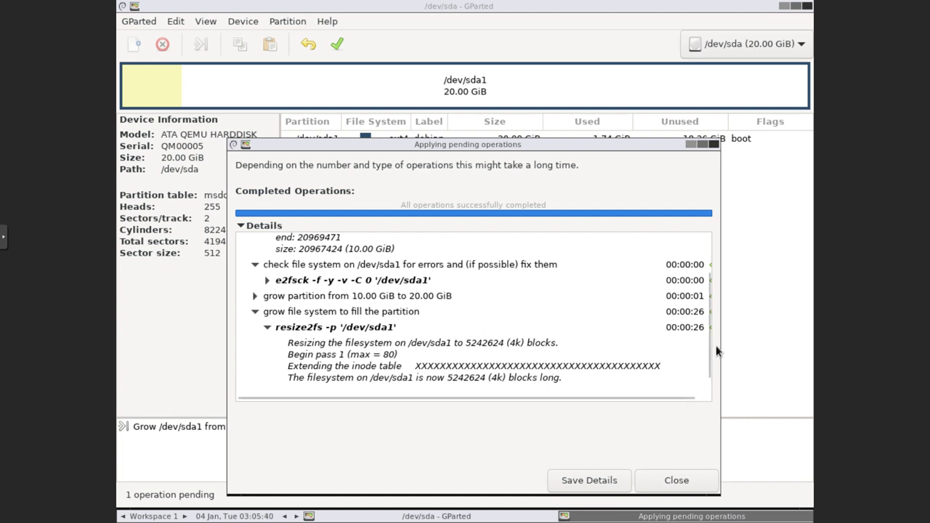
{"action": "left_click_drag", "start_coordinate": [709, 349], "coordinate": [709, 354]}
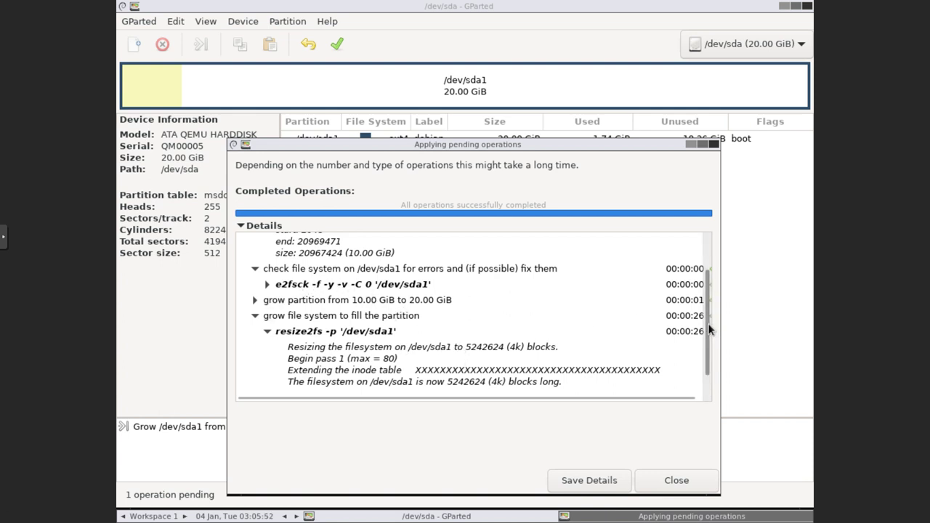
{"action": "left_click_drag", "start_coordinate": [710, 327], "coordinate": [697, 356]}
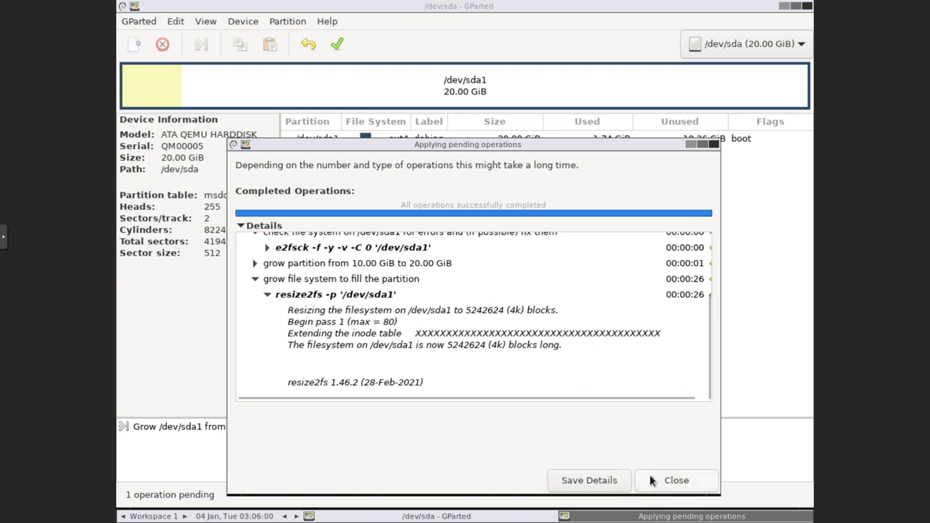
Close the results, select the 20.00 GiB /dev/sda1, and quit GParted.
{"action": "left_click", "coordinate": [674, 482]}
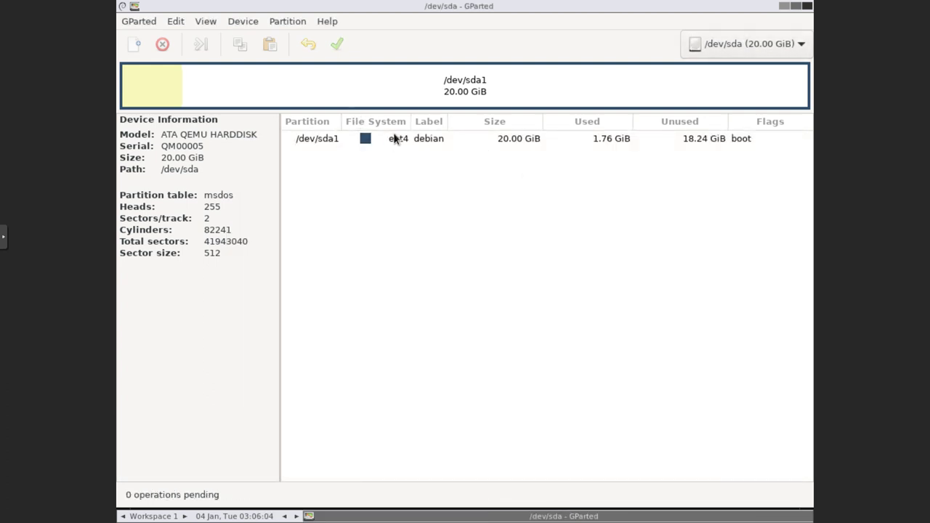
{"action": "left_click", "coordinate": [397, 107]}
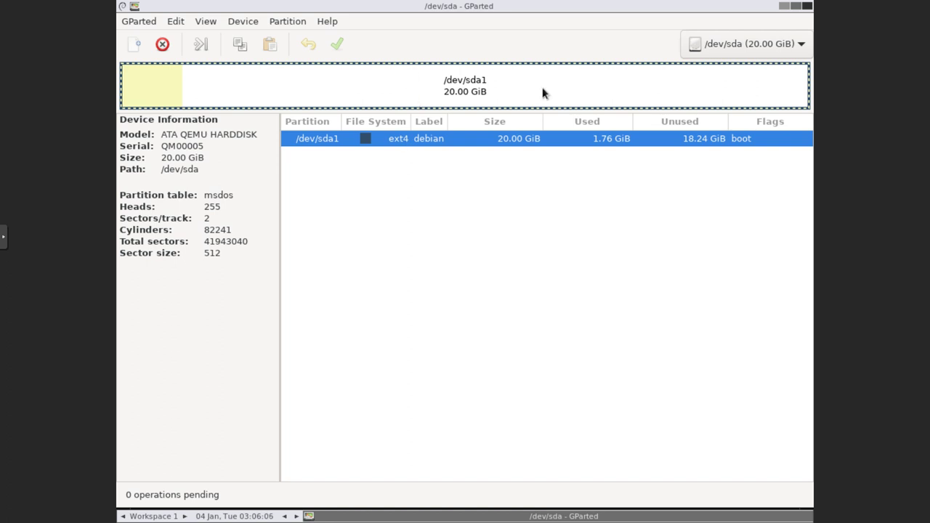
{"action": "left_click", "coordinate": [808, 7]}
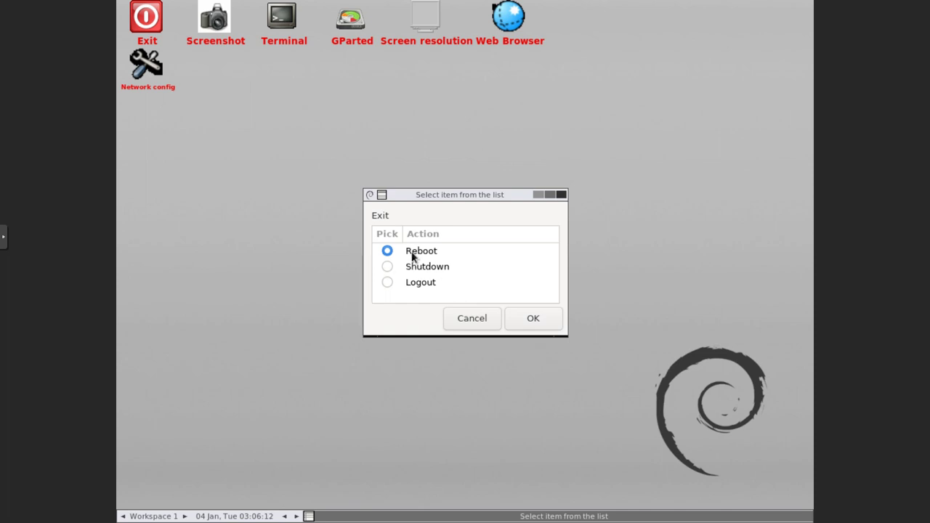
Reboot from the live desktop into Debian 11 and enter the user name at the tty1 login.
{"action": "left_click", "coordinate": [533, 321]}
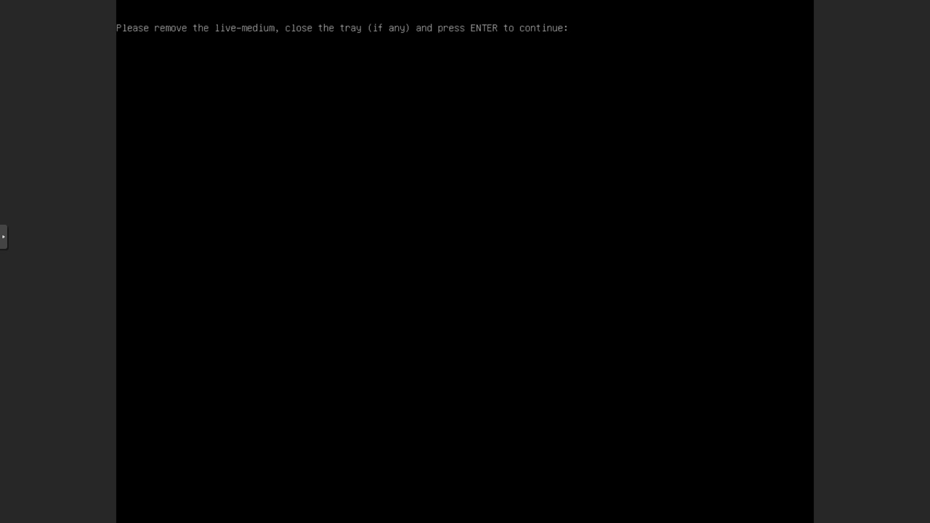
{"action": "key", "text": "Return"}
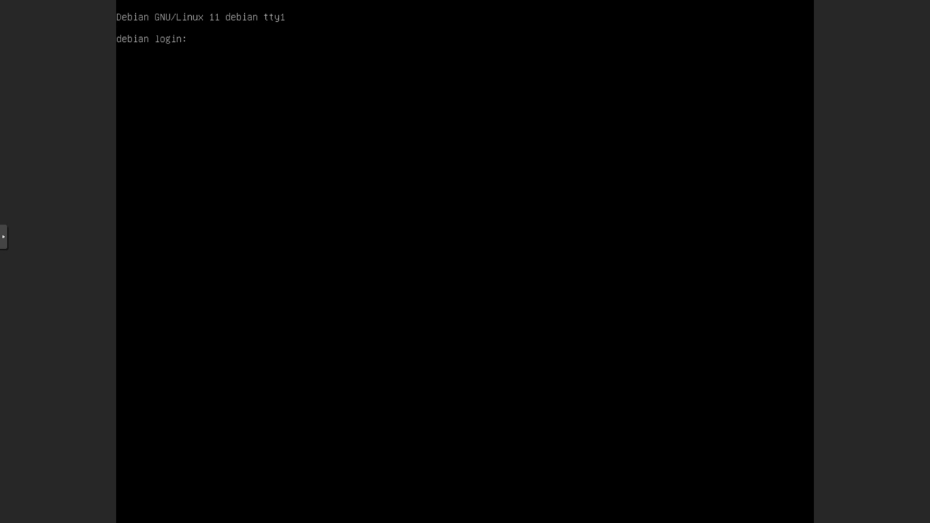
{"action": "type", "text": "cajanegra"}
{"action": "key", "text": "Return"}
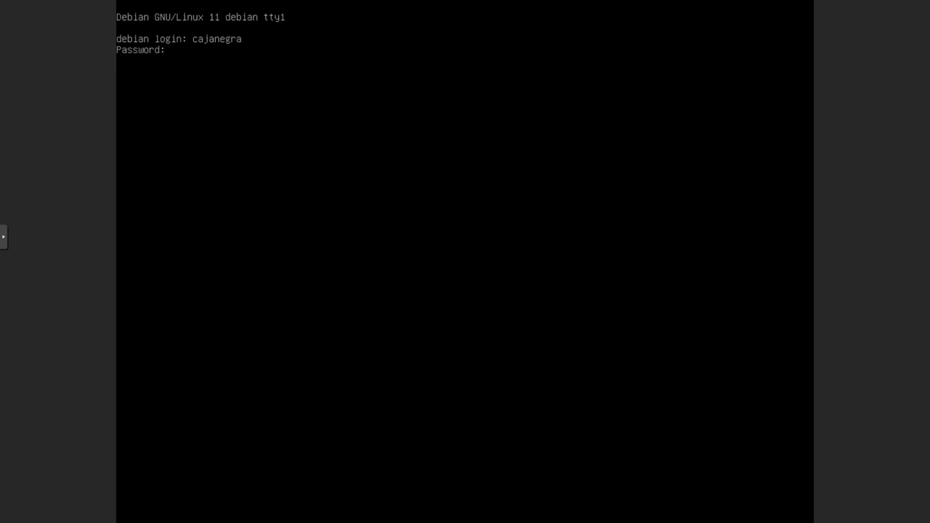
Finish logging in and run df -h, showing /dev/sda1 at 20G with 18G available.
{"action": "key", "text": "Return"}
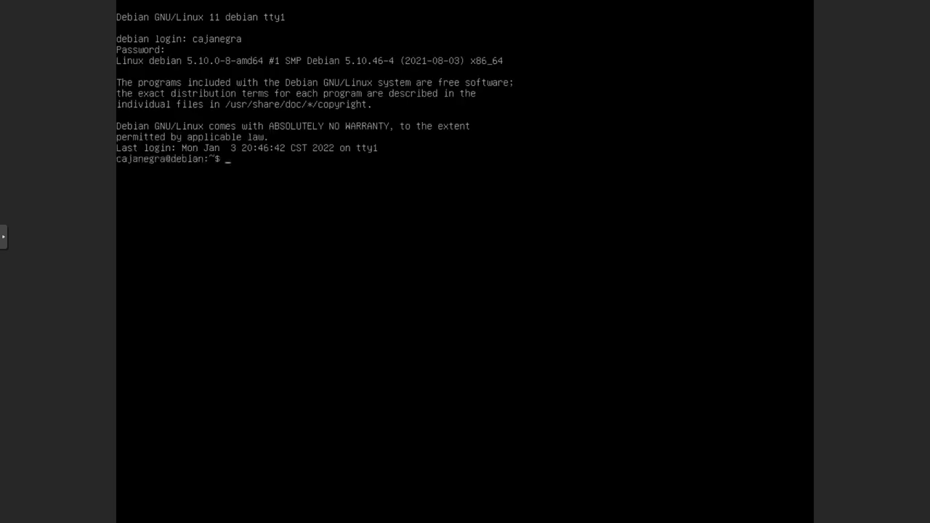
{"action": "type", "text": "df -h"}
{"action": "key", "text": "Return"}
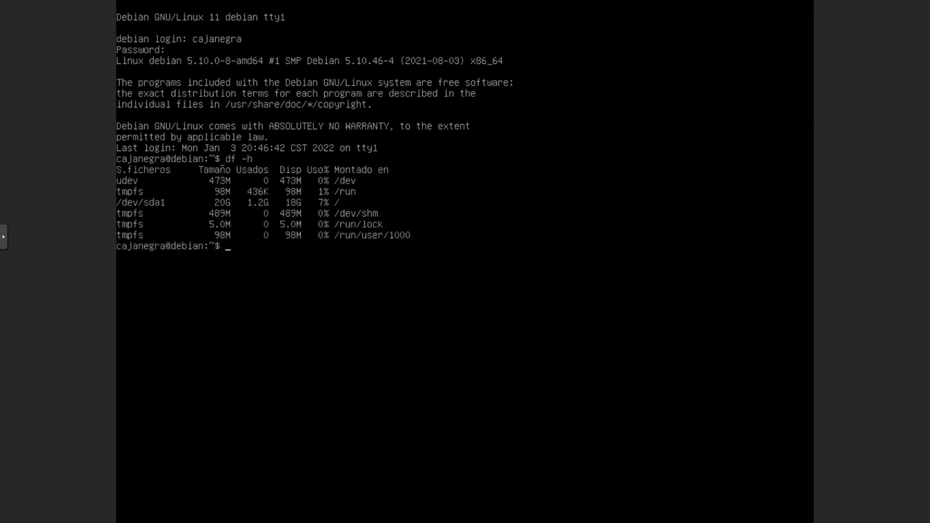